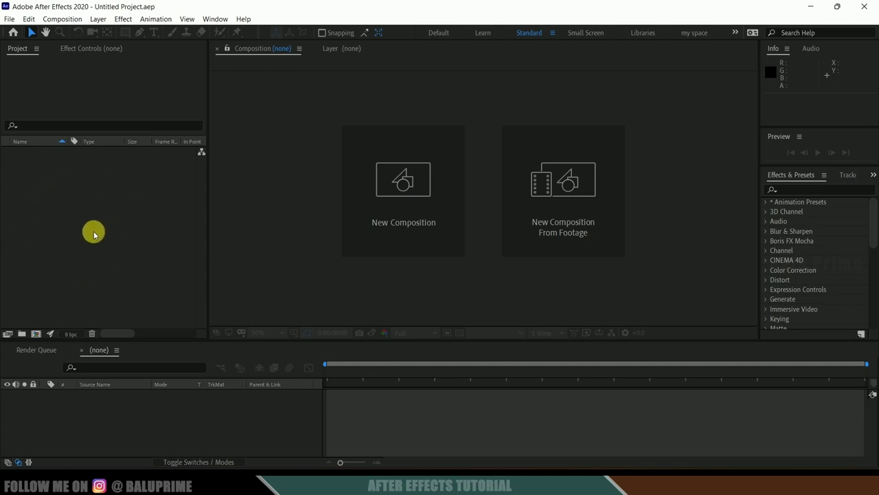
# Step: Import the road video VID_20220228_164531.mp4 into the project and create a composition from it
pyautogui.rightClick(46, 184)
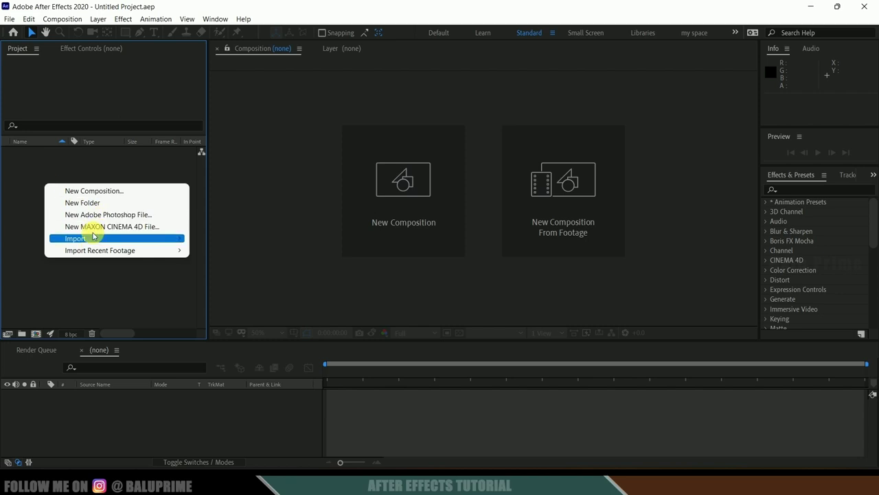
pyautogui.moveTo(152, 236)
pyautogui.press('Escape')
pyautogui.hotkey('alt', 'Tab')
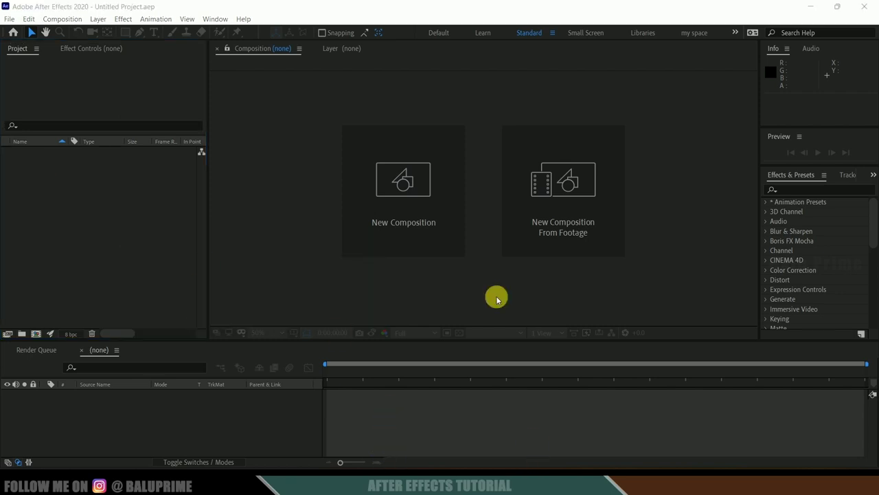
pyautogui.moveTo(463, 235); pyautogui.dragTo(121, 251)
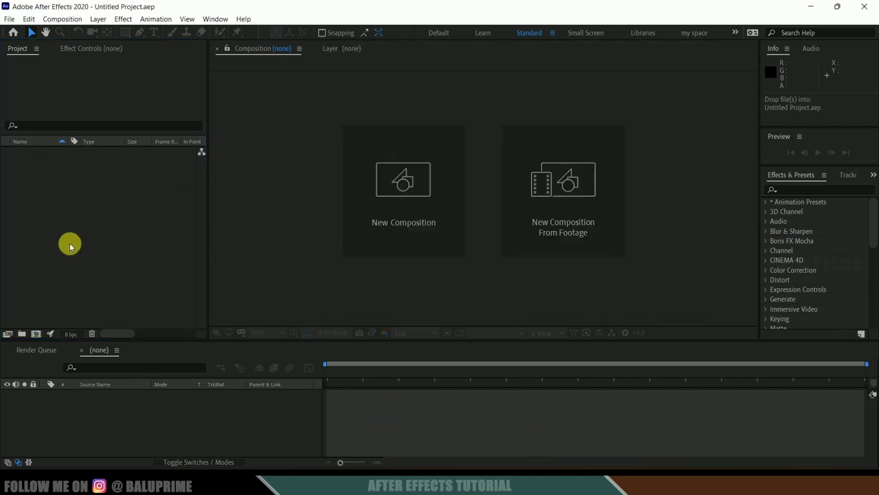
pyautogui.moveTo(33, 157); pyautogui.dragTo(35, 335)
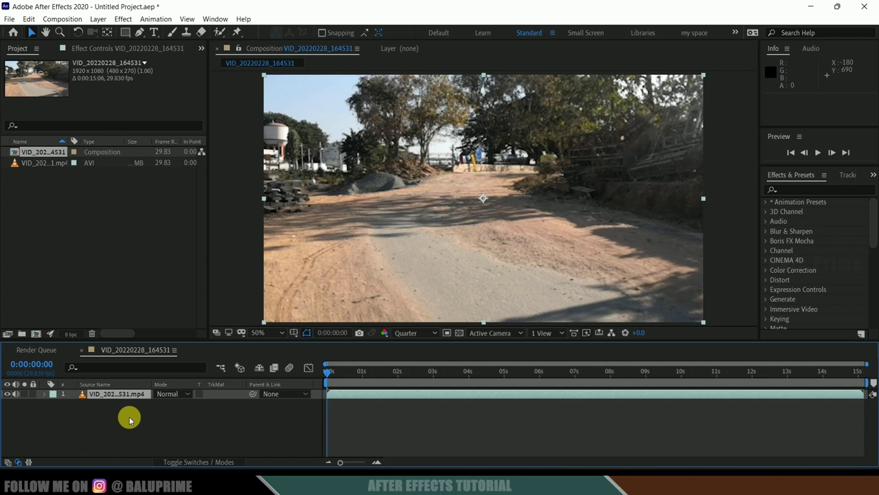
# Step: Preview the road clip and view the panorama PANO_20220228_164849_2.jpg in One Photo Viewer
pyautogui.press('space')
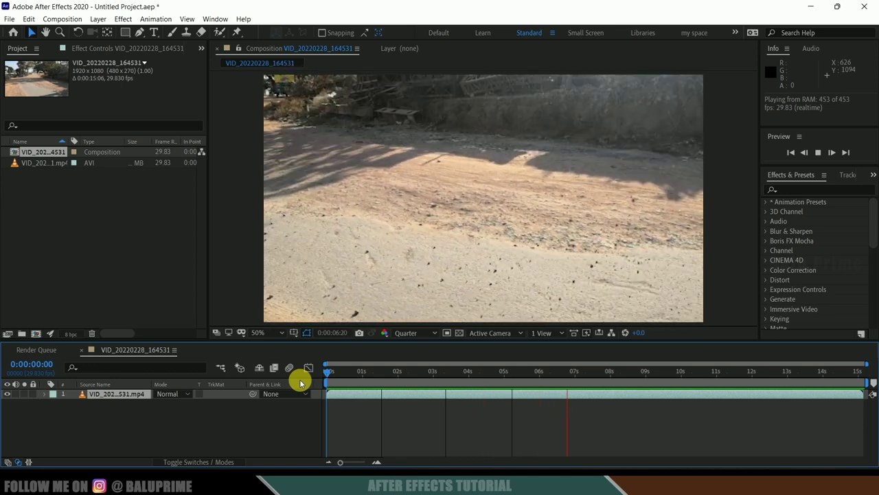
pyautogui.press('space')
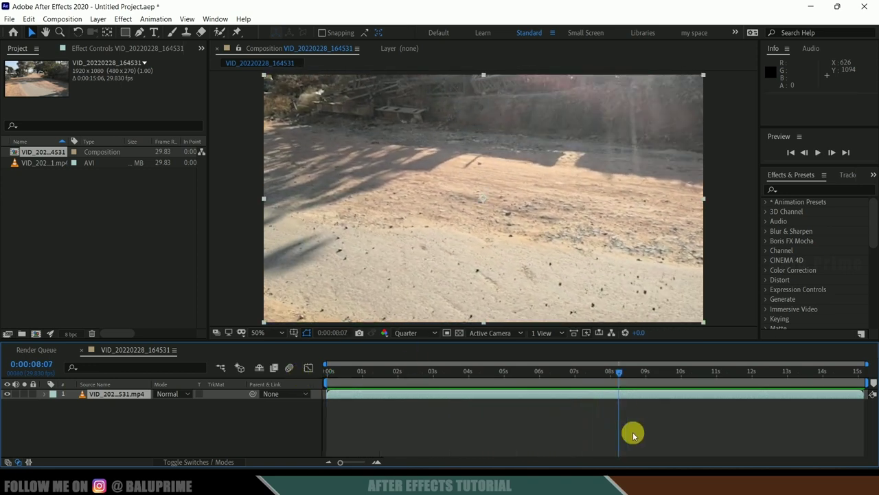
pyautogui.hotkey('alt', 'Tab')
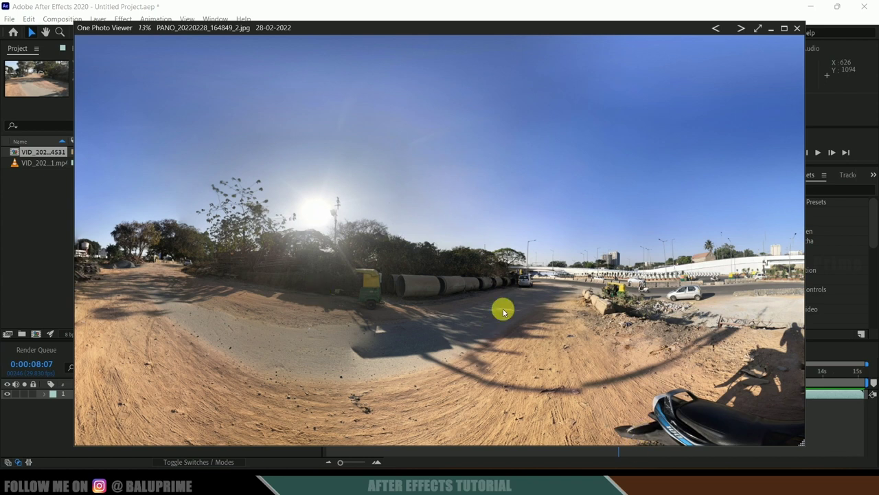
pyautogui.click(771, 29)
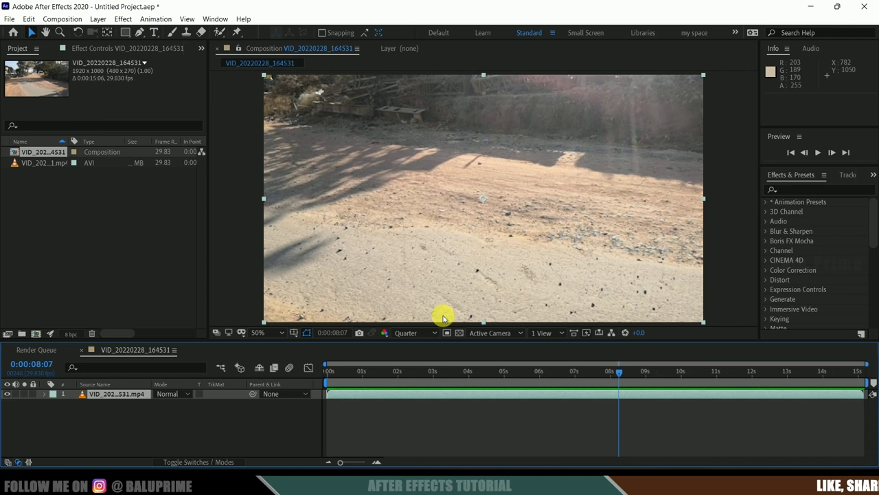
# Step: Return to the clip's first frame and run 3D camera tracking on the VID_20220228_164531.mp4 layer
pyautogui.click(326, 372)
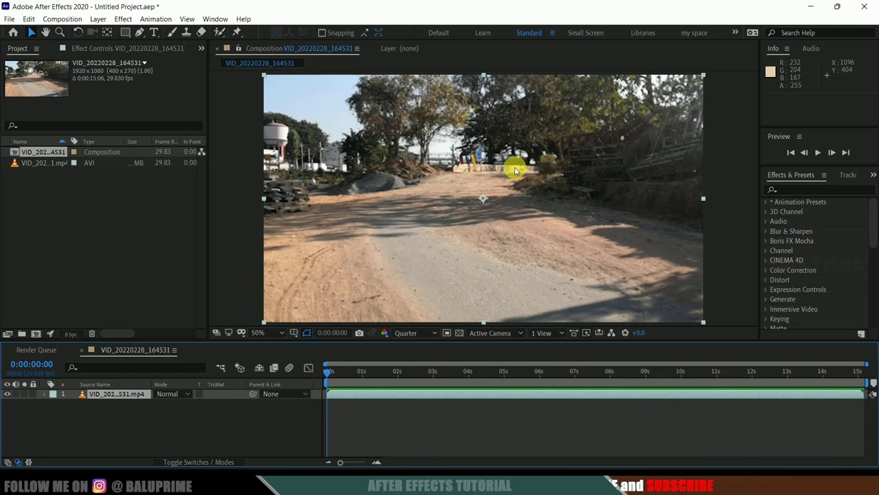
pyautogui.click(192, 433)
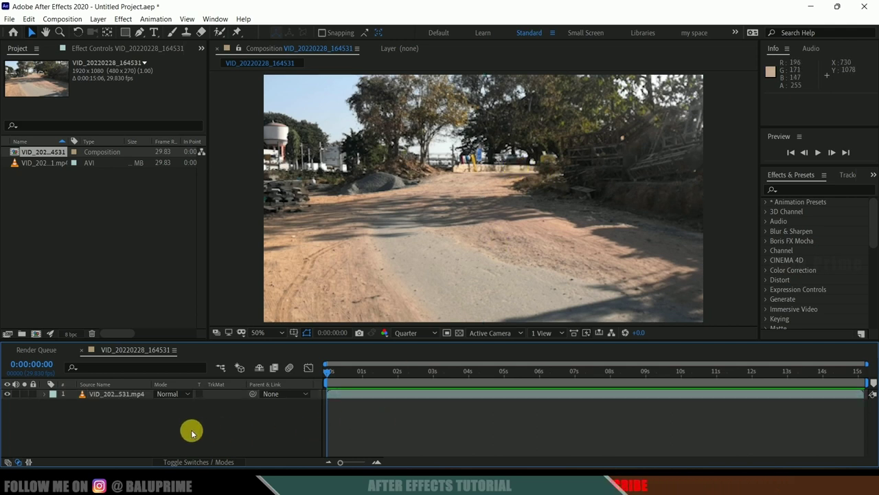
pyautogui.click(103, 397)
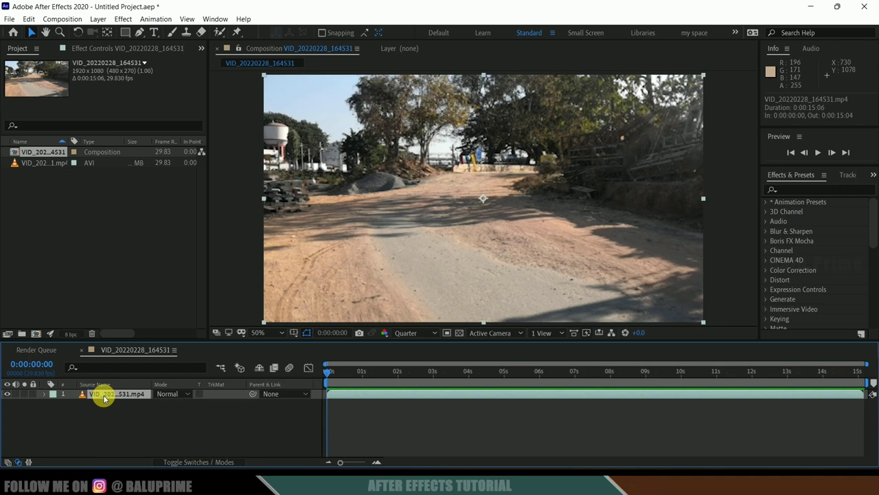
pyautogui.click(214, 19)
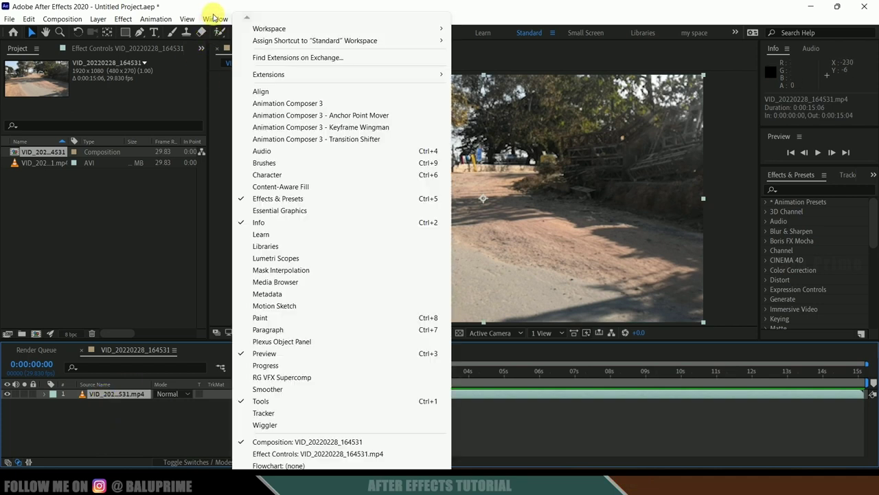
pyautogui.click(274, 413)
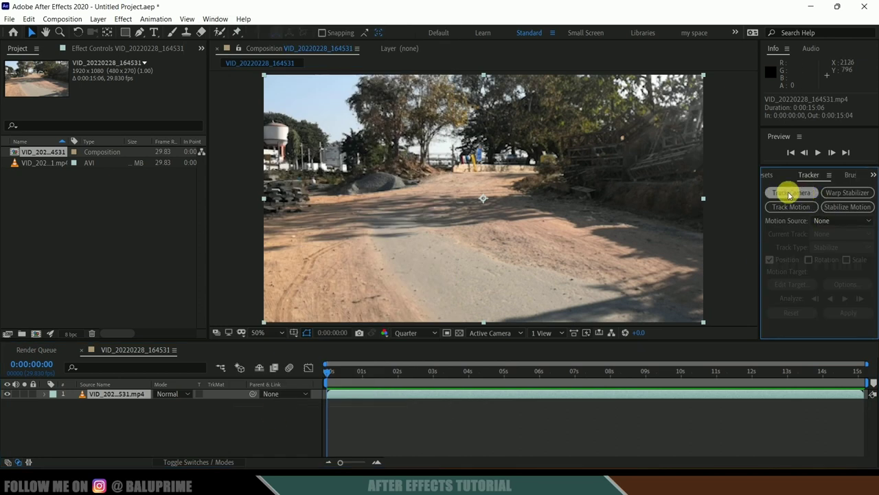
pyautogui.click(403, 424)
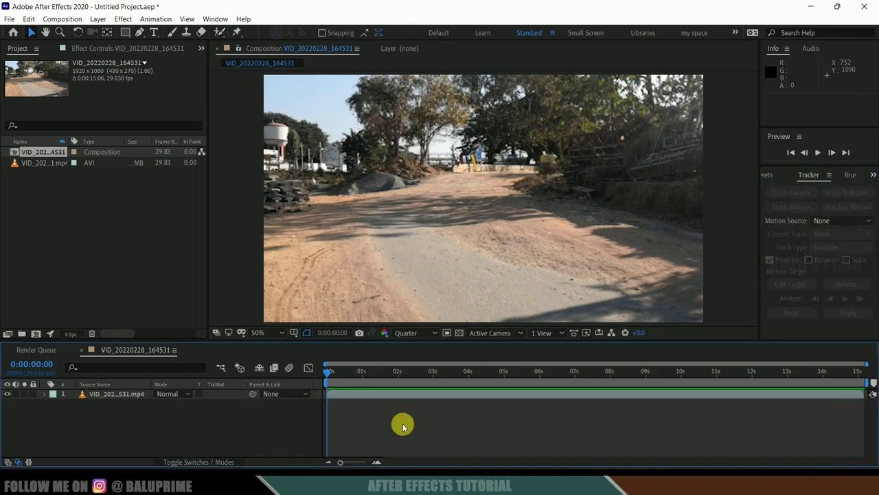
pyautogui.click(351, 397)
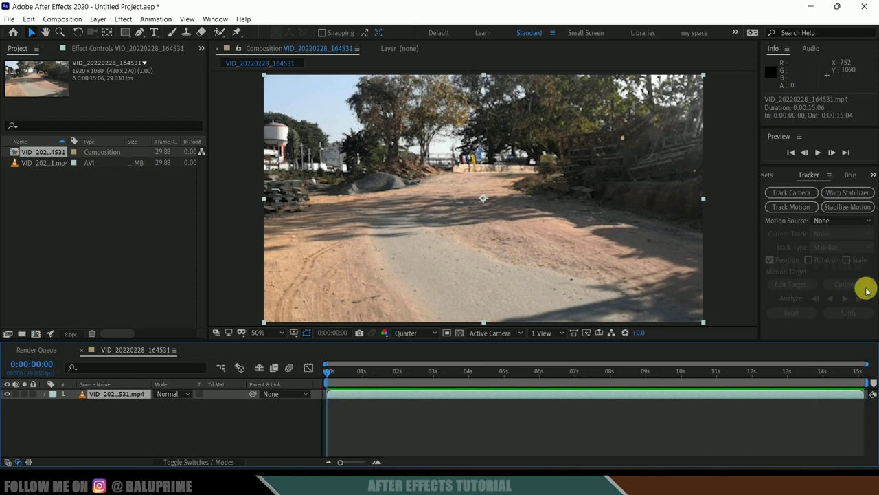
pyautogui.click(789, 192)
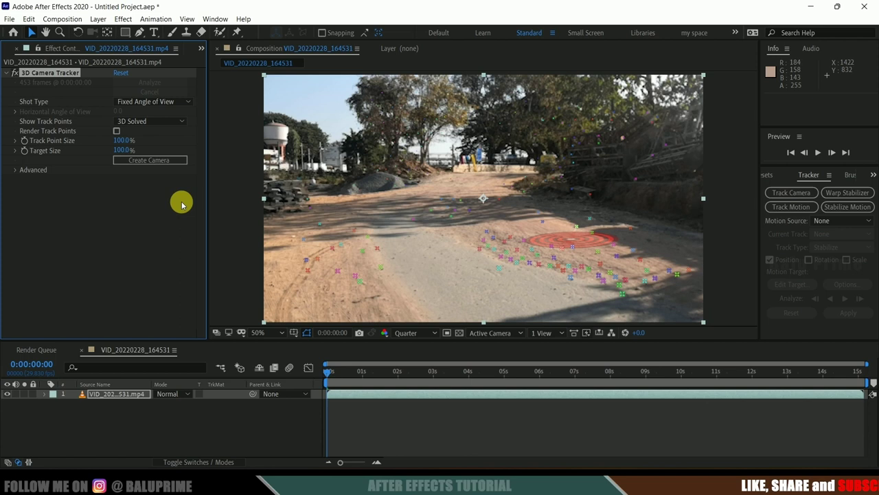
# Step: Examine the 3D Camera Tracker's advanced settings, including the solve method and average error
pyautogui.click(14, 172)
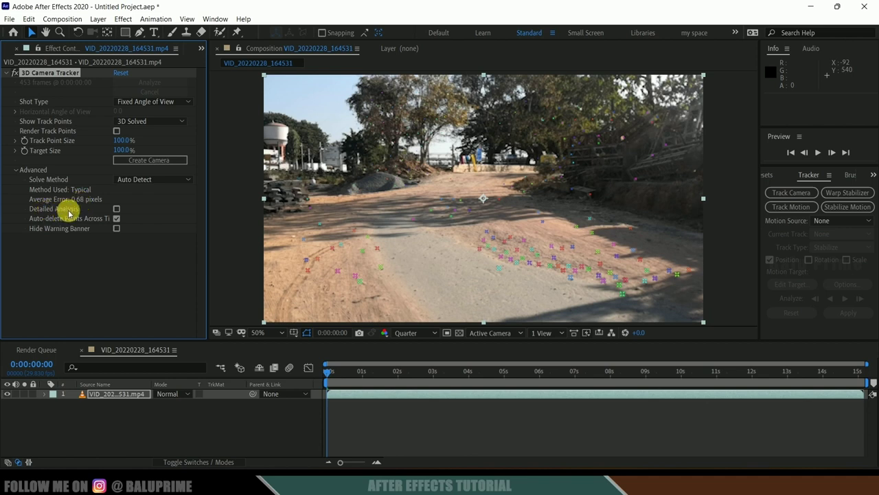
pyautogui.click(116, 219)
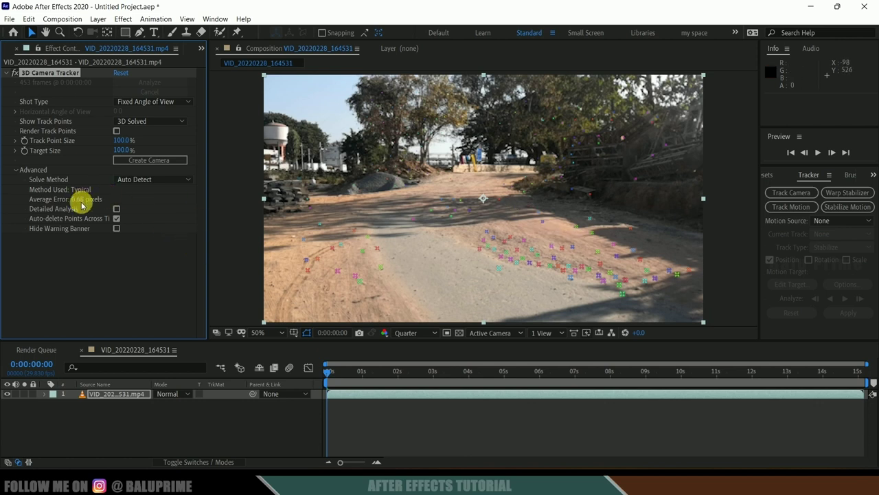
pyautogui.click(18, 172)
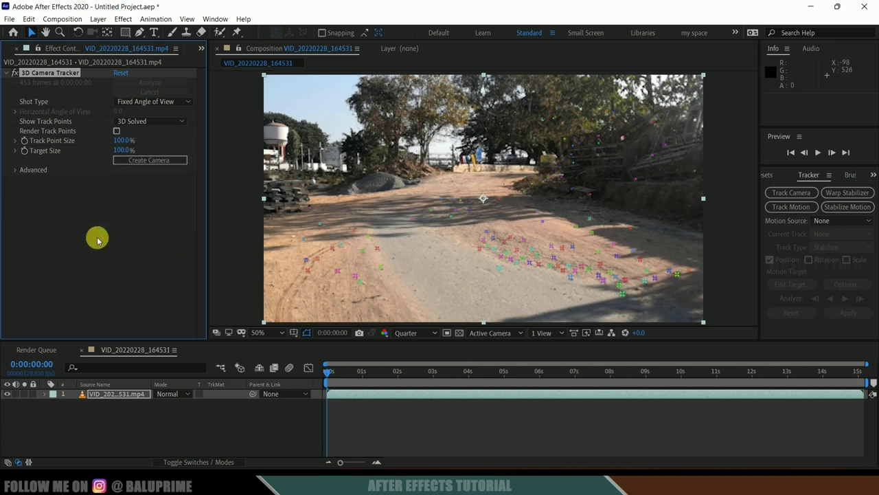
# Step: Create a solid and camera from three ground track points around the near end of the paved path
pyautogui.click(319, 223)
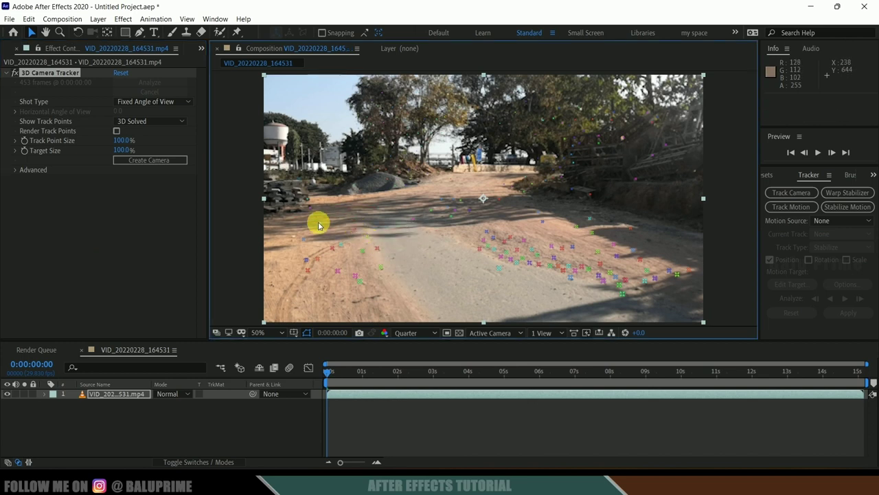
pyautogui.keyDown('shift'); pyautogui.click(450, 216); pyautogui.keyUp('shift')
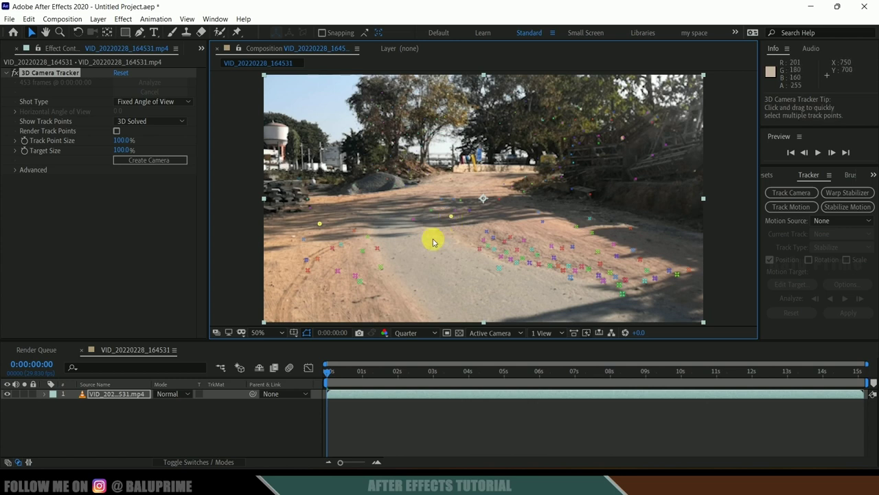
pyautogui.keyDown('shift'); pyautogui.click(380, 268); pyautogui.keyUp('shift')
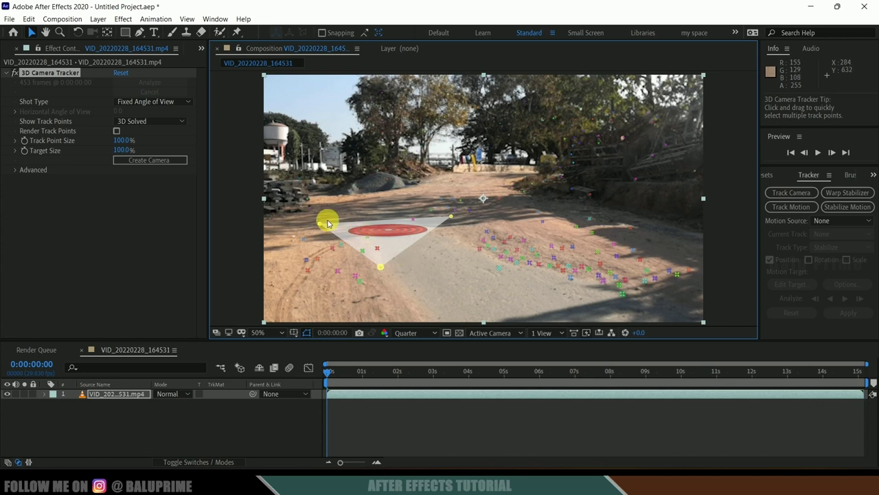
pyautogui.rightClick(386, 236)
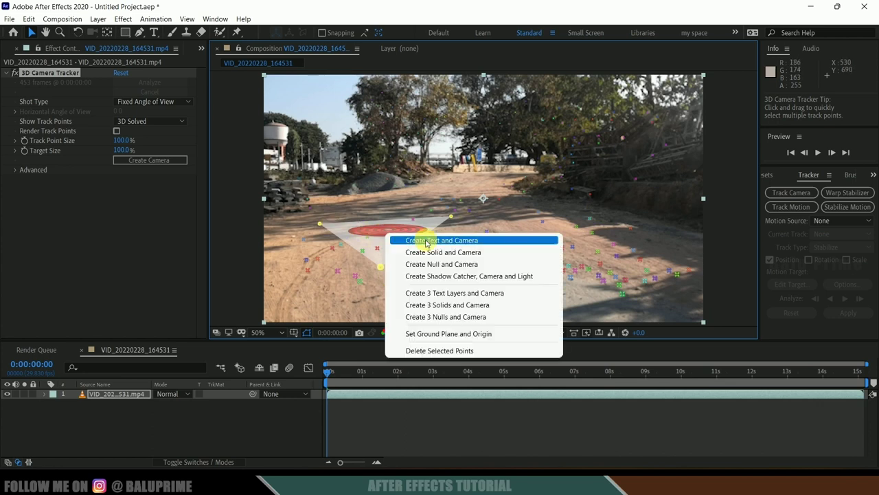
pyautogui.click(447, 253)
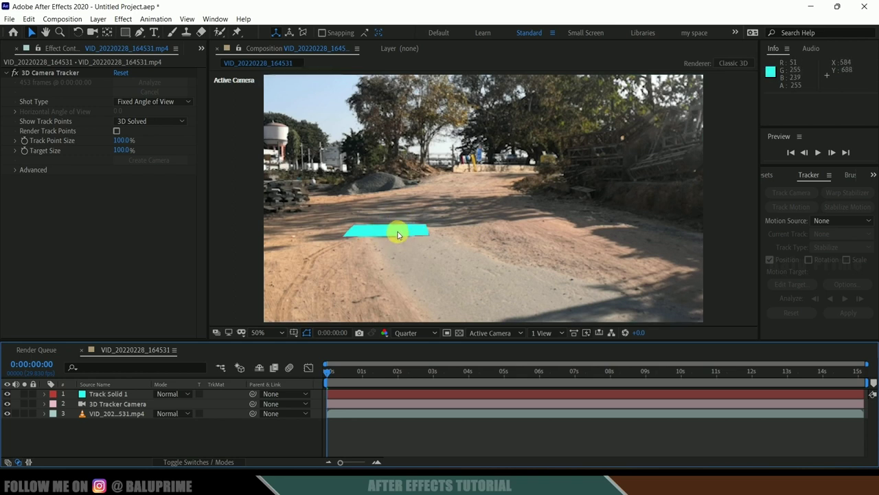
# Step: Enlarge Track Solid 1 uniformly and set its Z rotation to 71°
pyautogui.click(103, 397)
pyautogui.press('s')
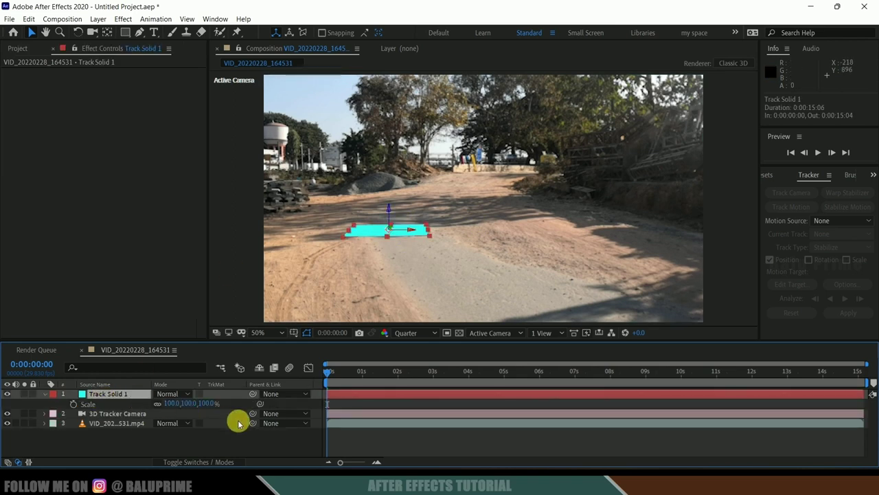
pyautogui.moveTo(209, 403); pyautogui.dragTo(253, 402)
pyautogui.press('r')
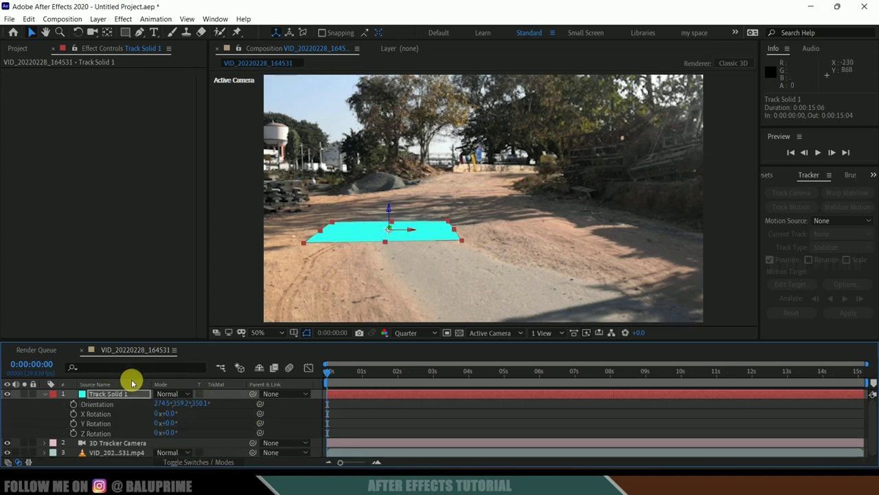
pyautogui.moveTo(170, 434); pyautogui.dragTo(207, 432)
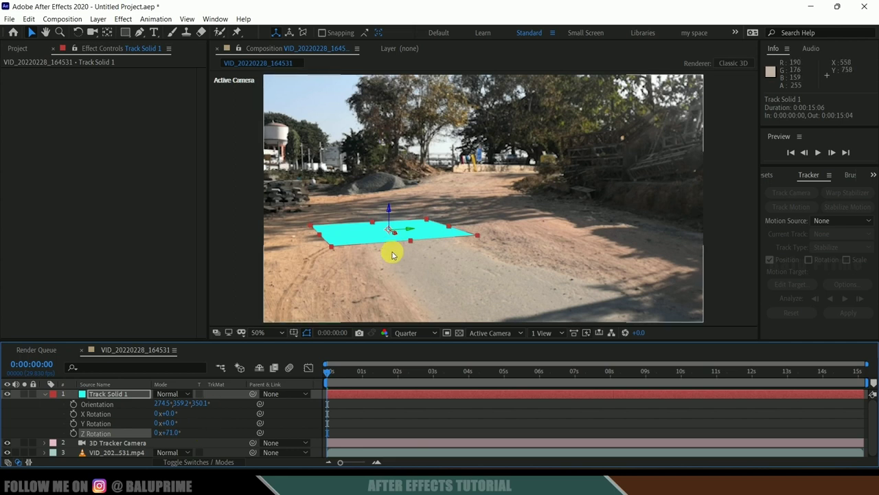
# Step: Preview the composition to check how the tracked solid sticks to the ground, and collapse its layer properties
pyautogui.press('space')
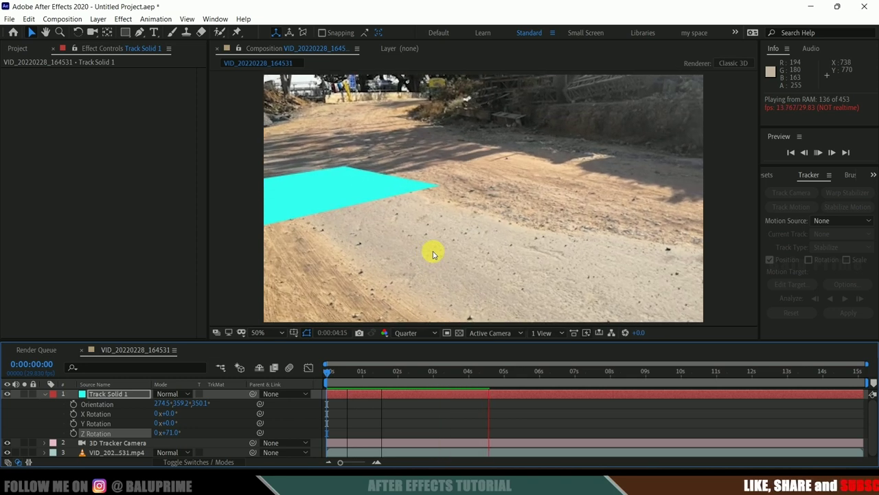
pyautogui.press('space')
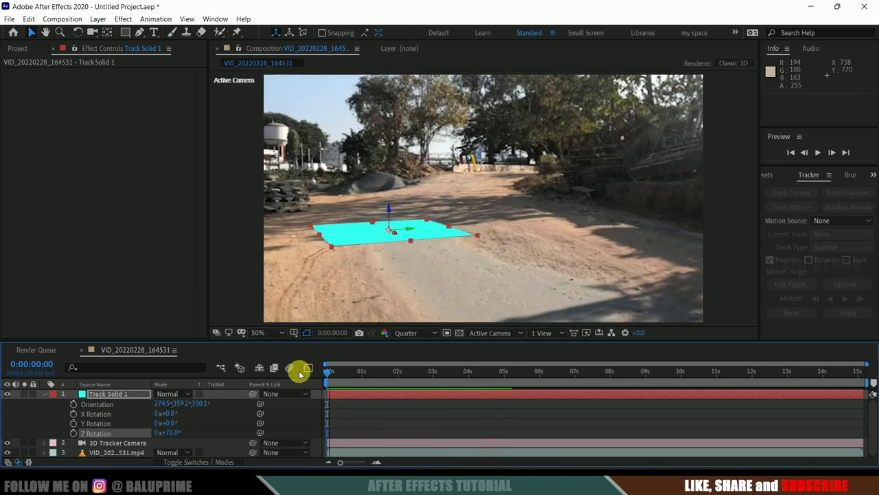
pyautogui.click(44, 394)
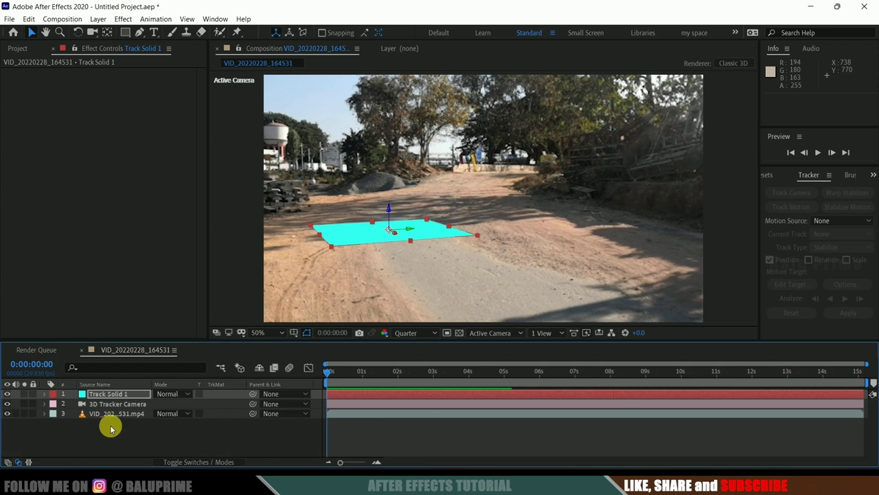
pyautogui.click(112, 426)
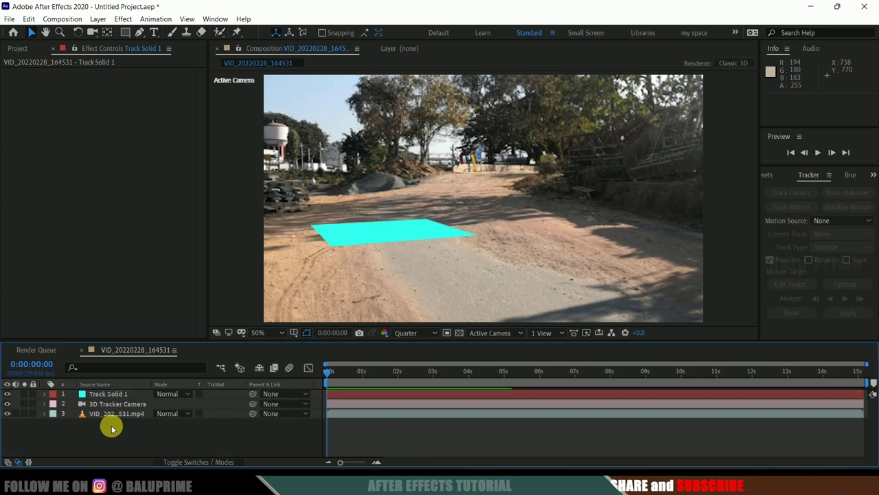
# Step: Create a black solid named element at composition size, 1920 x 1080 px
pyautogui.click(97, 18)
pyautogui.moveTo(113, 31)
pyautogui.click(302, 42)
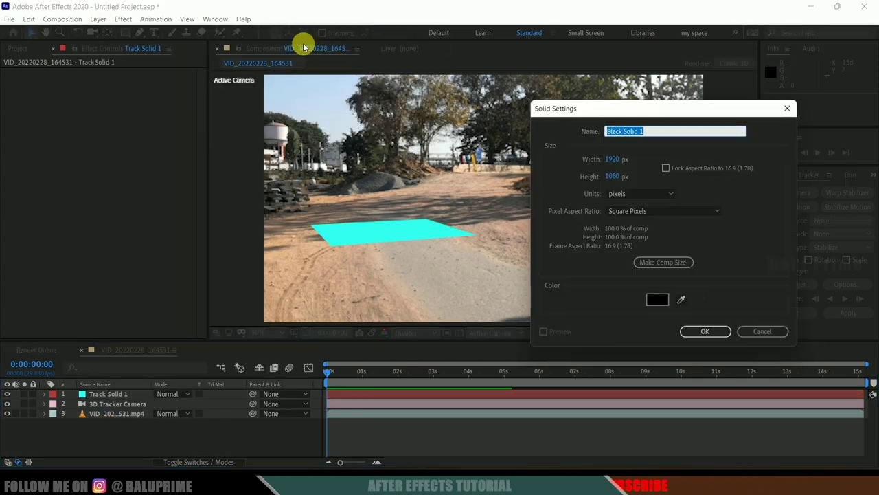
pyautogui.write('element')
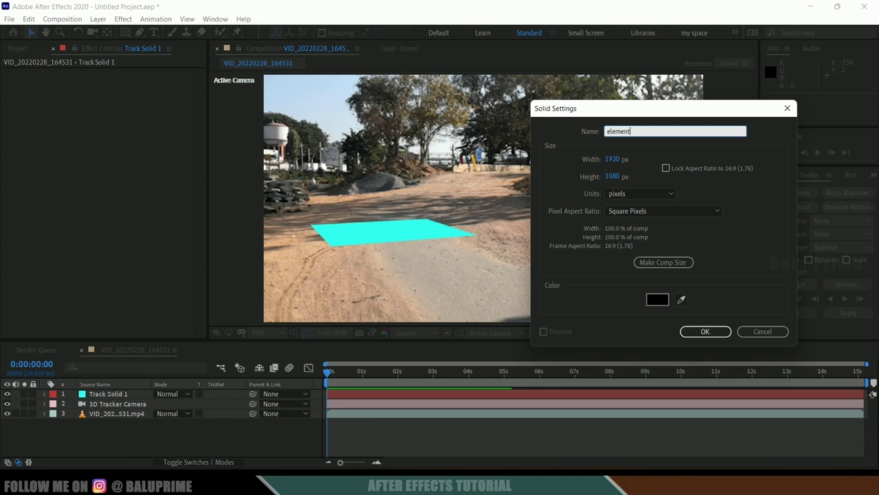
pyautogui.click(653, 261)
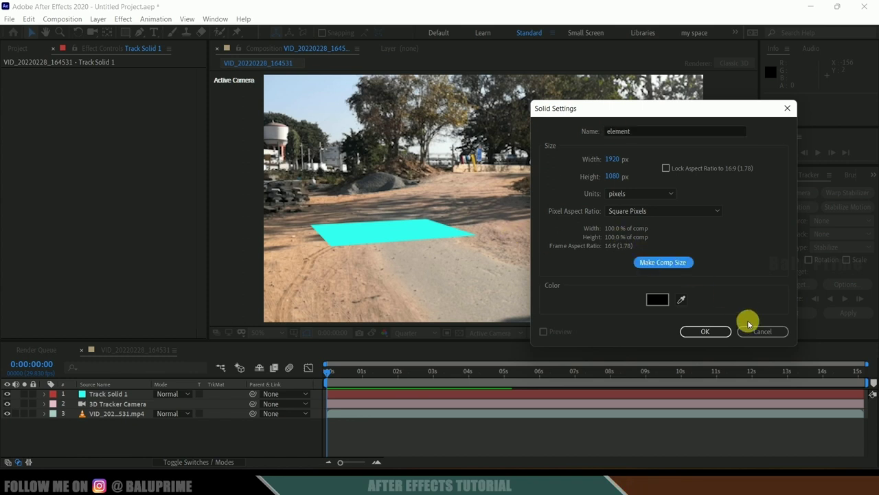
pyautogui.click(702, 331)
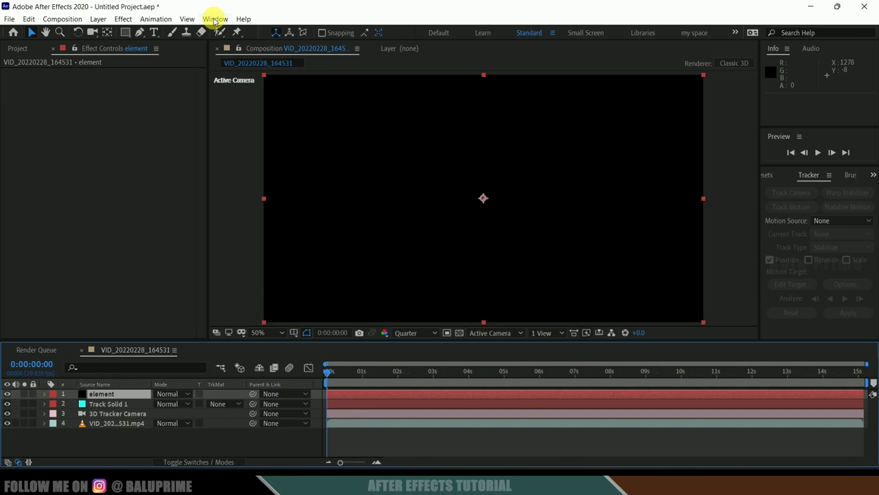
# Step: Find the Video Copilot Element effect in the effects library and apply it to the element solid
pyautogui.click(215, 19)
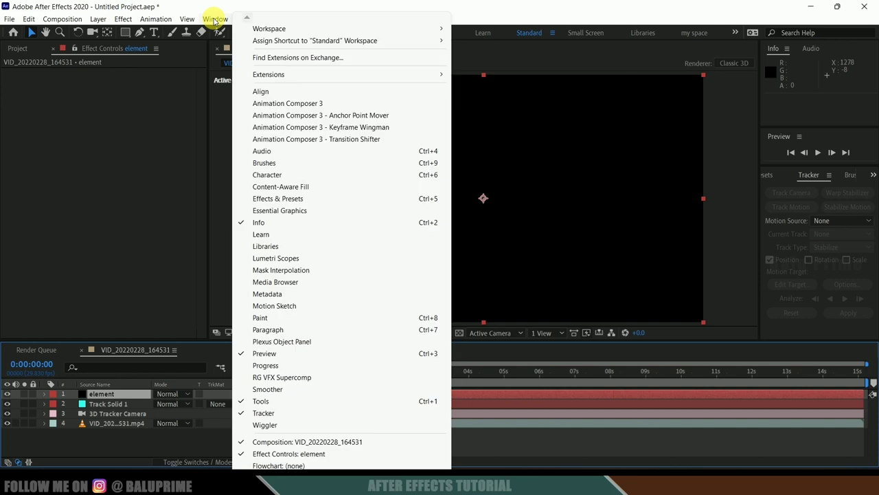
pyautogui.click(279, 199)
pyautogui.click(805, 190)
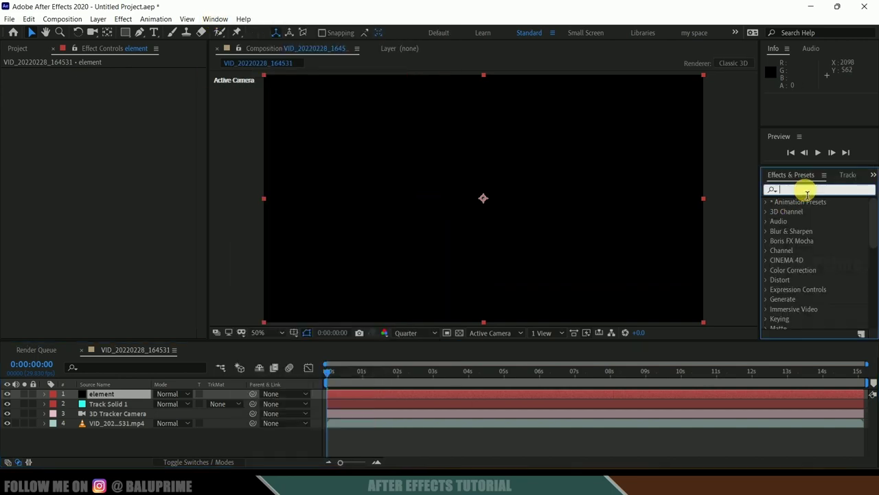
pyautogui.write('element')
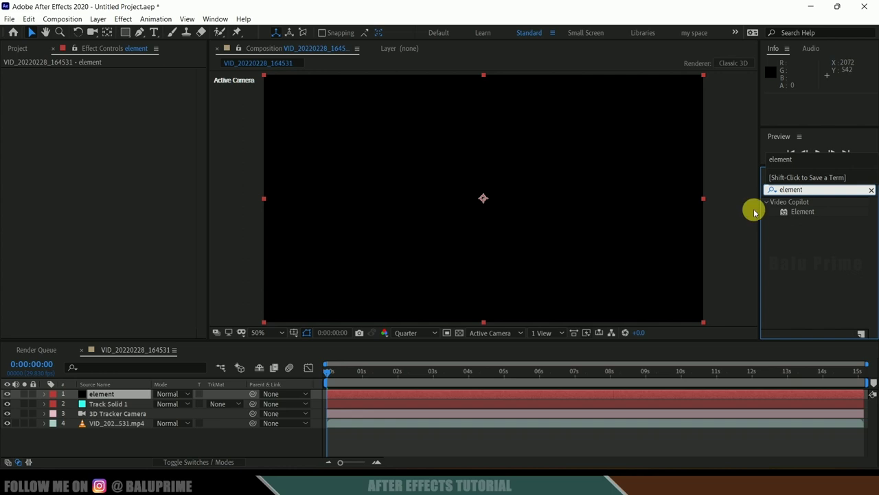
pyautogui.click(801, 213)
pyautogui.moveTo(803, 215); pyautogui.dragTo(102, 396)
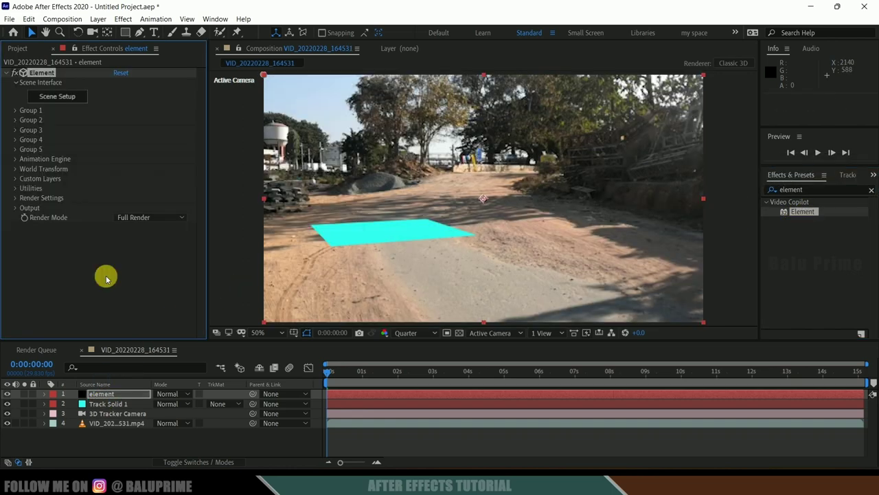
# Step: Open Element's scene setup and import the 3D object mazda RX8.obj with its force alignment set to Bottom
pyautogui.click(71, 100)
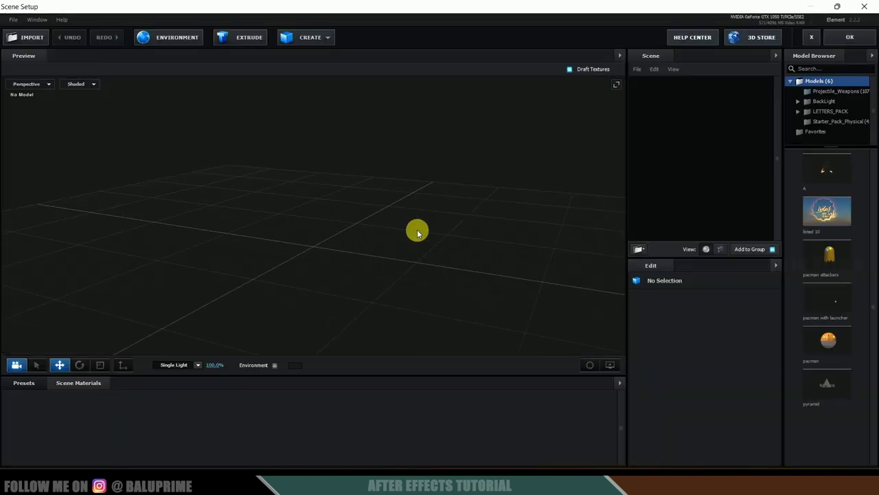
pyautogui.moveTo(417, 233); pyautogui.dragTo(440, 231)
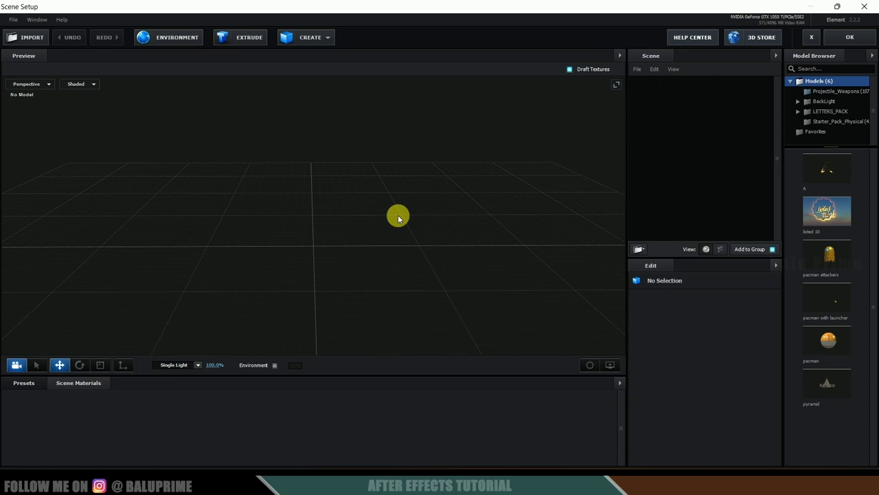
pyautogui.click(20, 40)
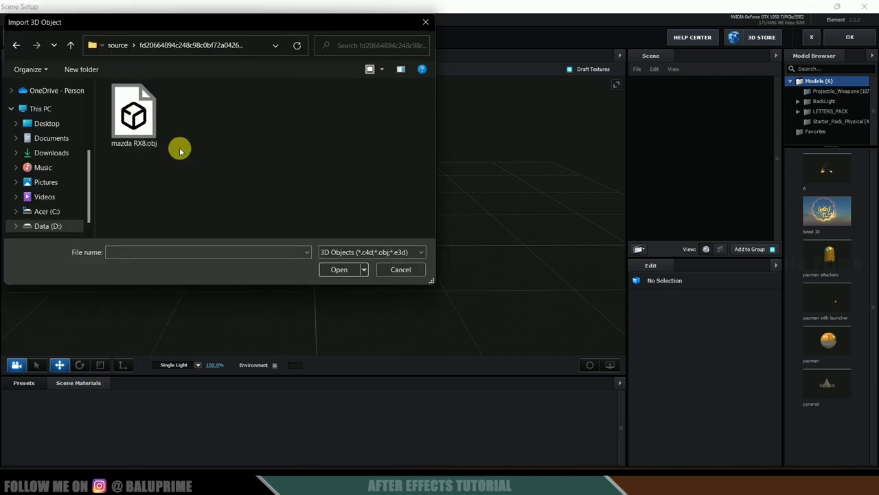
pyautogui.click(142, 121)
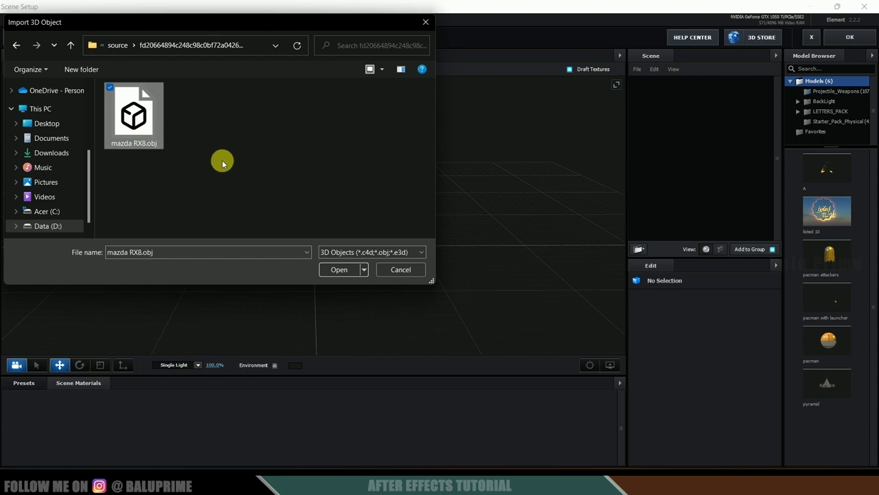
pyautogui.click(341, 271)
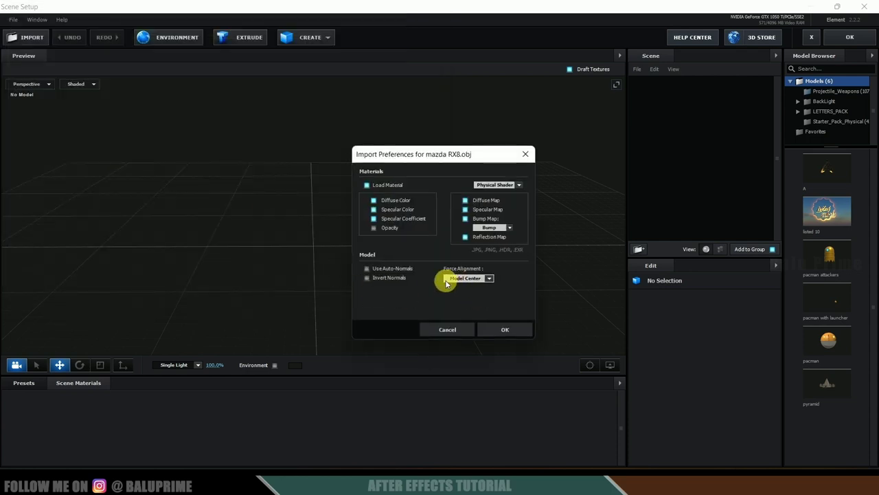
pyautogui.click(447, 280)
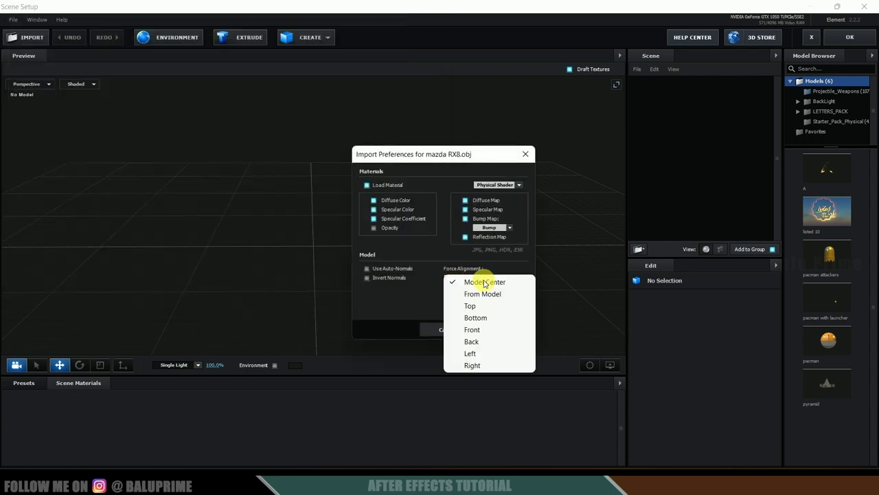
pyautogui.click(481, 318)
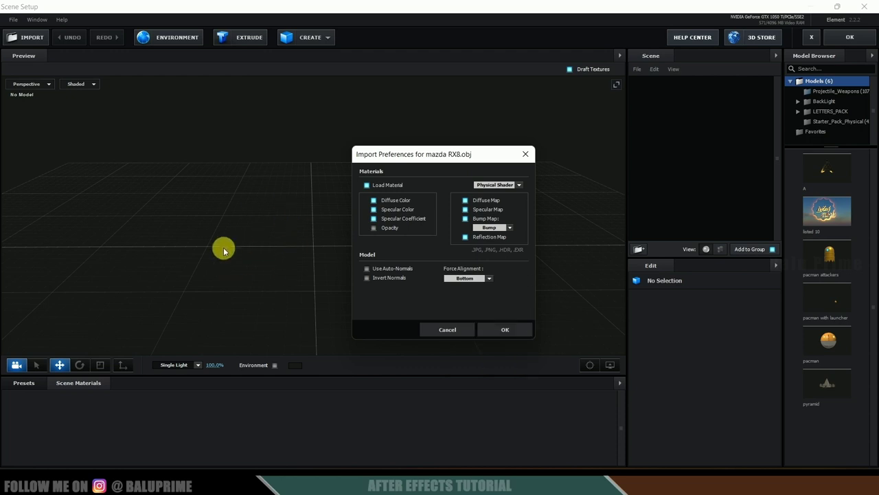
pyautogui.click(505, 330)
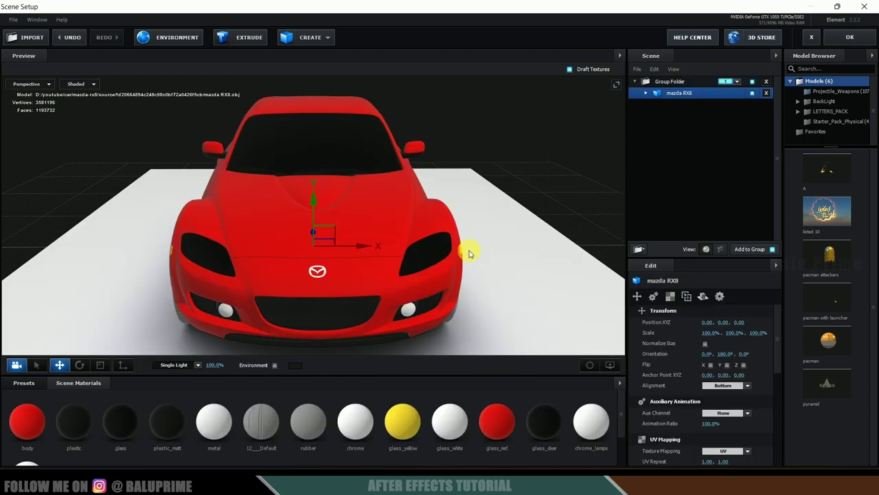
# Step: Expand the mazda RX8 model's material list and hide the shadow material that forms the white ground plane
pyautogui.moveTo(469, 253); pyautogui.dragTo(487, 252)
pyautogui.click(646, 93)
pyautogui.scroll(-1, 716, 170)
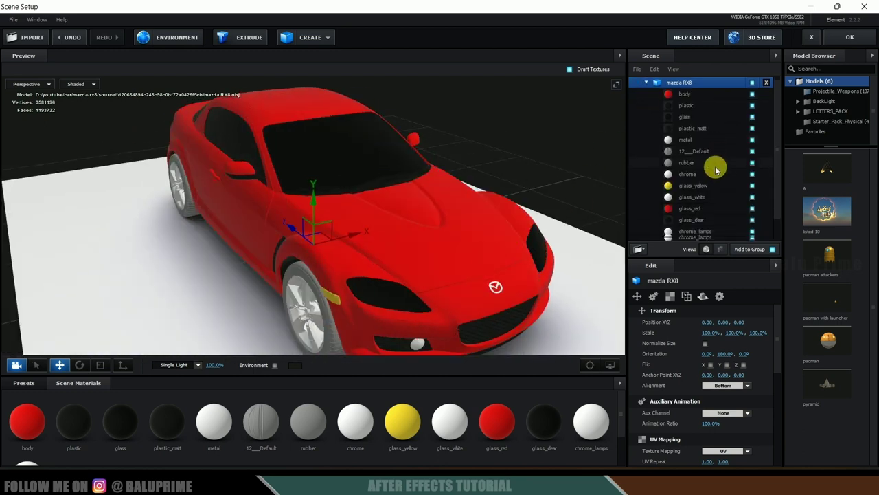
pyautogui.scroll(1, 716, 170)
pyautogui.scroll(-3, 153, 300)
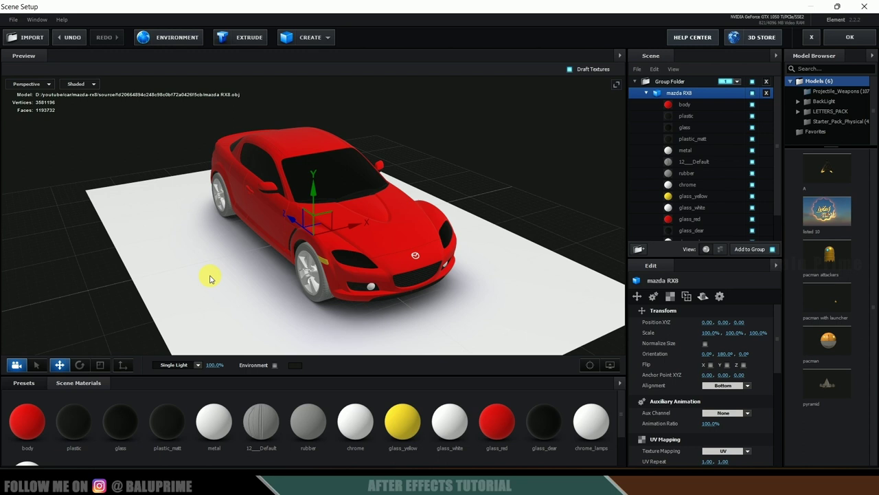
pyautogui.click(135, 235)
pyautogui.scroll(-1, 751, 226)
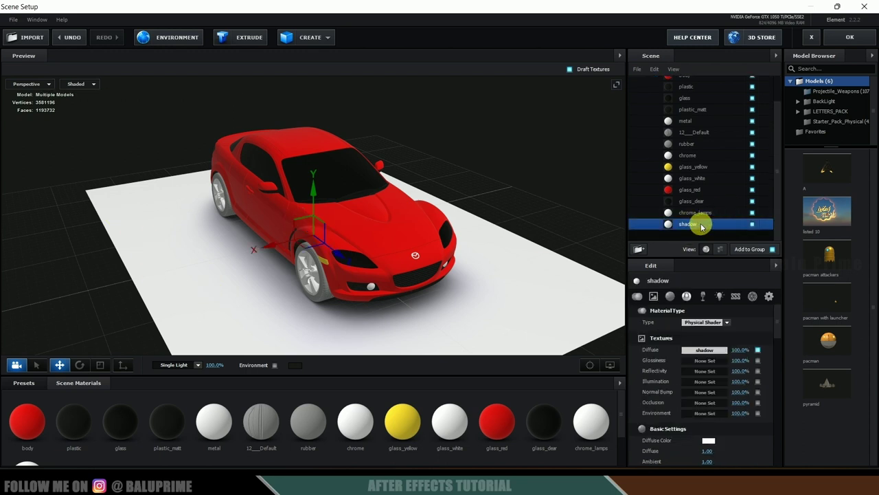
pyautogui.click(754, 226)
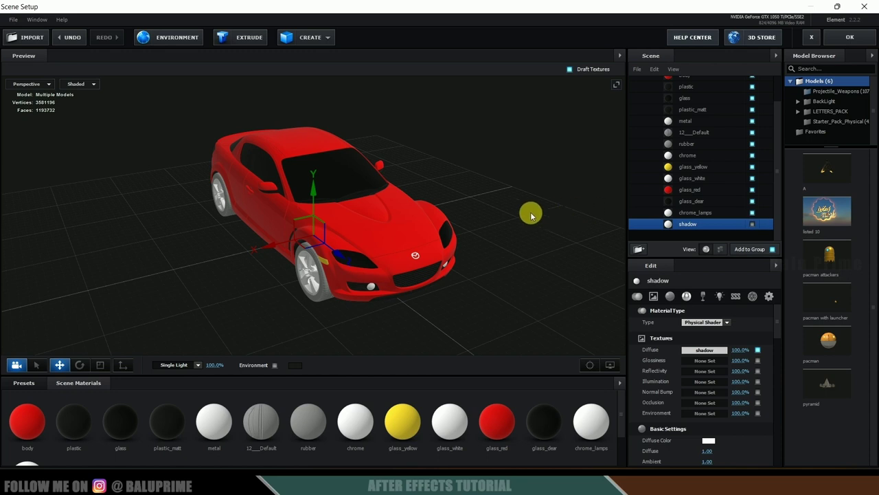
# Step: Replace the wheel rims' metal material with the Chrome preset from the Physical materials
pyautogui.moveTo(530, 213); pyautogui.dragTo(439, 244)
pyautogui.moveTo(465, 252); pyautogui.dragTo(416, 263)
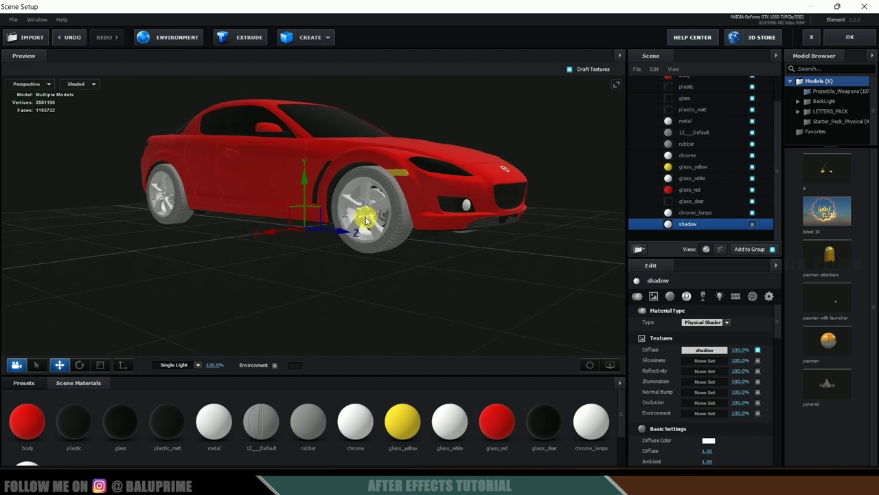
pyautogui.scroll(3, 413, 262)
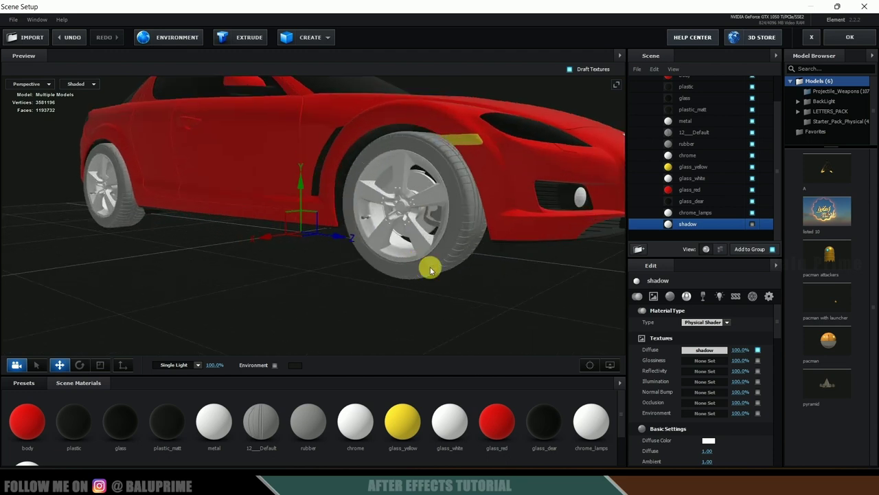
pyautogui.click(415, 203)
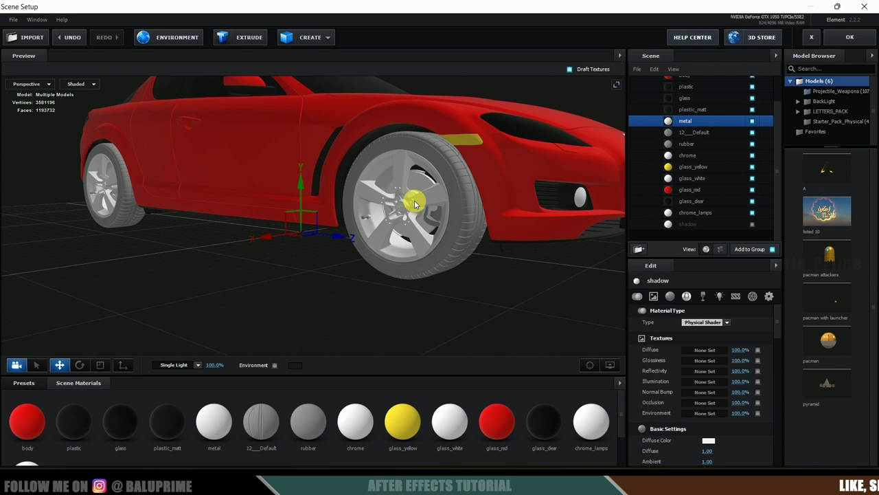
pyautogui.click(25, 382)
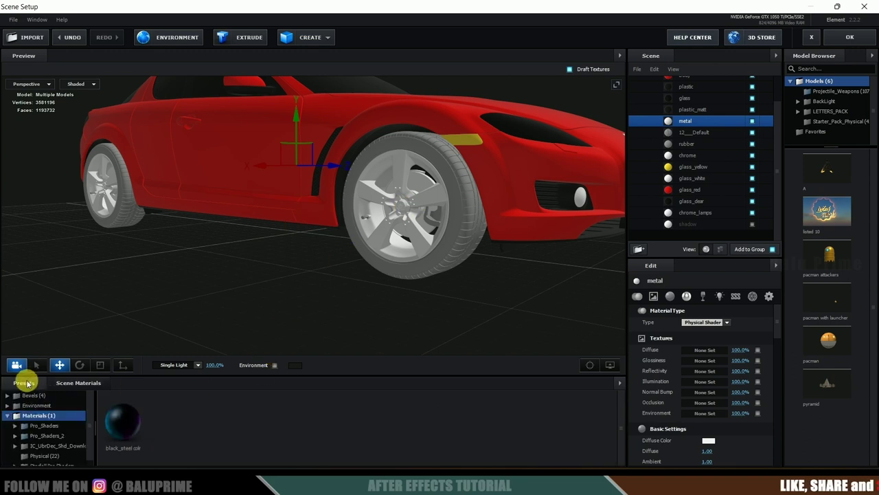
pyautogui.click(42, 456)
pyautogui.scroll(-1, 313, 421)
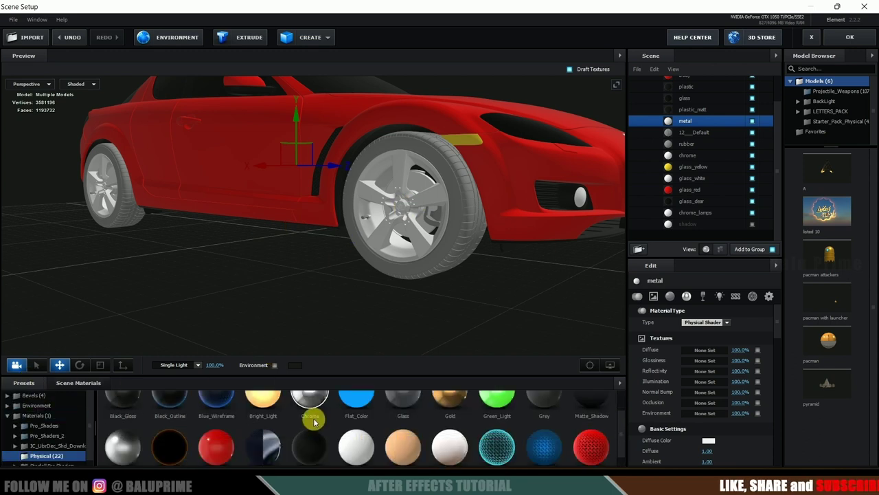
pyautogui.moveTo(404, 259)
pyautogui.mouseDown()
pyautogui.moveTo(416, 219)
pyautogui.moveTo(415, 261)
pyautogui.mouseUp()
# Step: Select the tyres' rubber material and set its diffuse color to black
pyautogui.moveTo(411, 290); pyautogui.dragTo(479, 291)
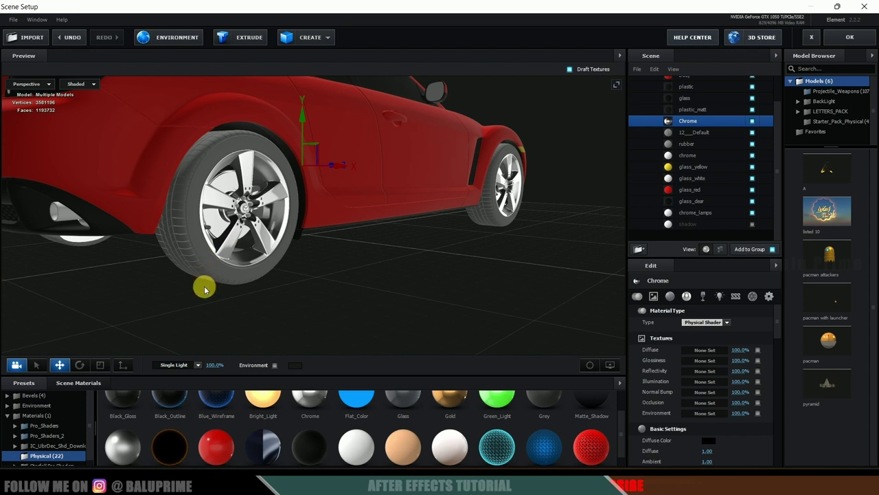
pyautogui.click(209, 250)
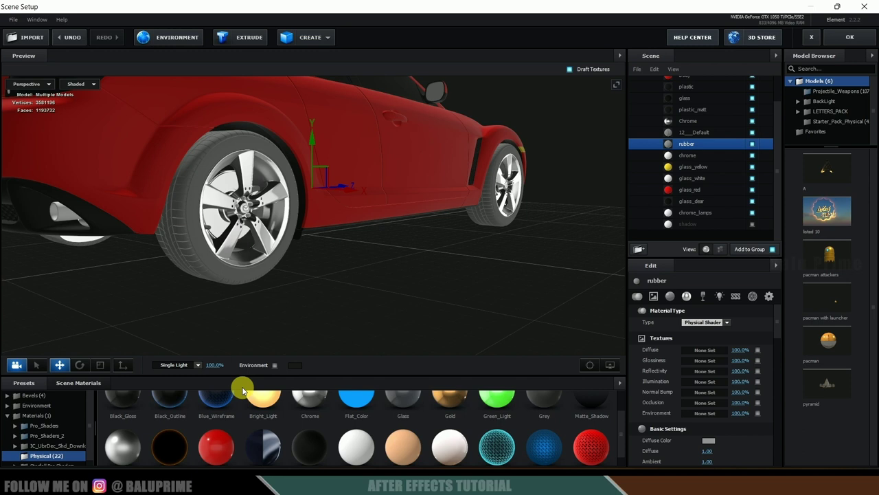
pyautogui.scroll(-1, 289, 412)
pyautogui.scroll(2, 353, 428)
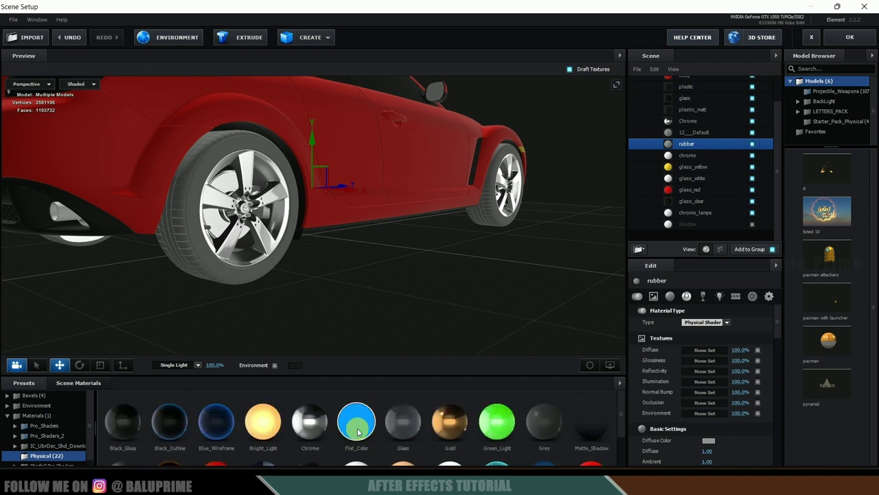
pyautogui.scroll(-3, 760, 402)
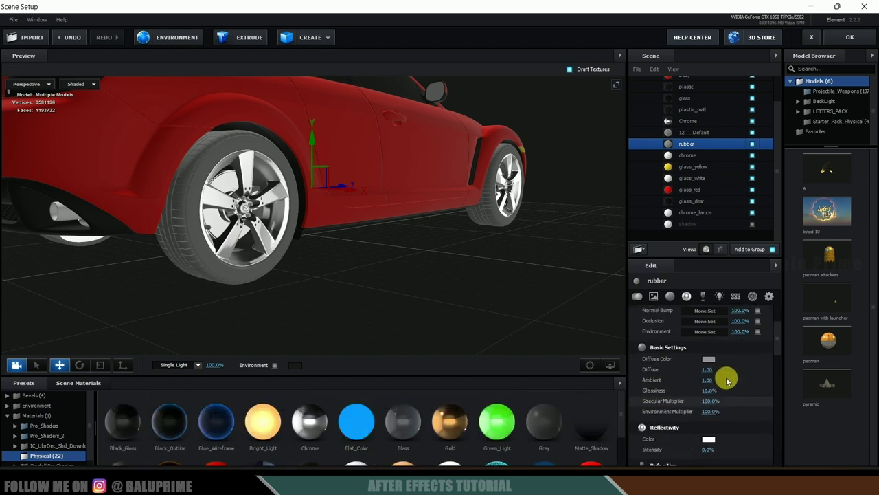
pyautogui.click(711, 344)
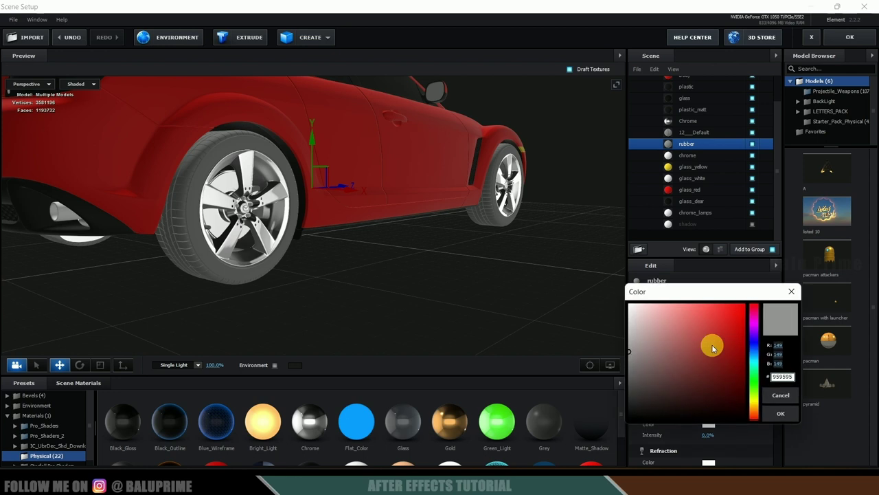
pyautogui.click(780, 412)
# Step: Set the rubber material's reflectivity and refraction colors to black
pyautogui.scroll(-1, 736, 415)
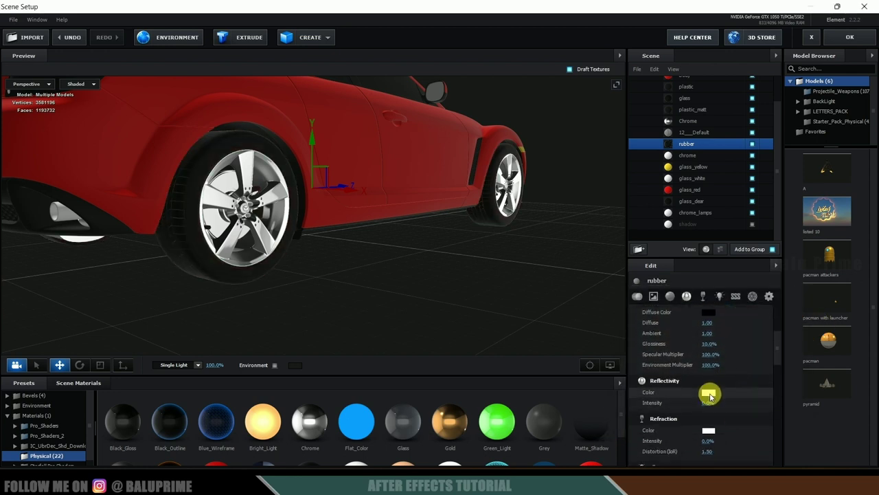
pyautogui.click(708, 391)
pyautogui.click(790, 452)
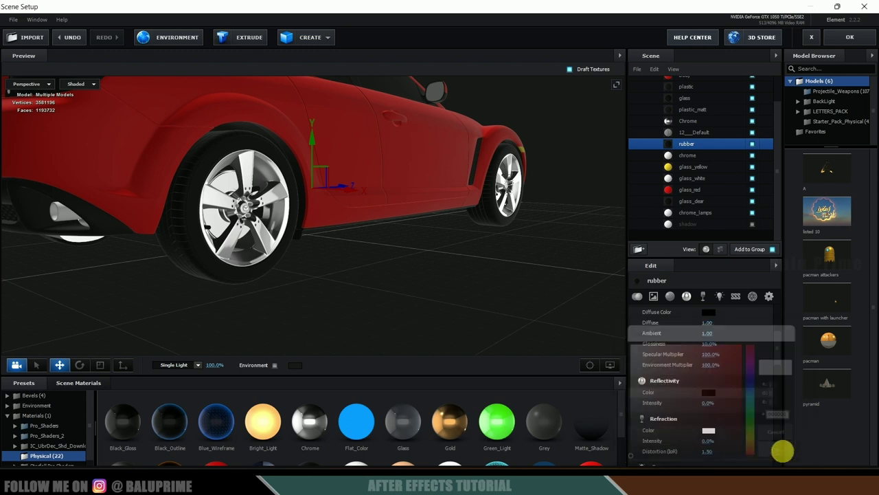
pyautogui.scroll(-1, 746, 406)
pyautogui.click(707, 400)
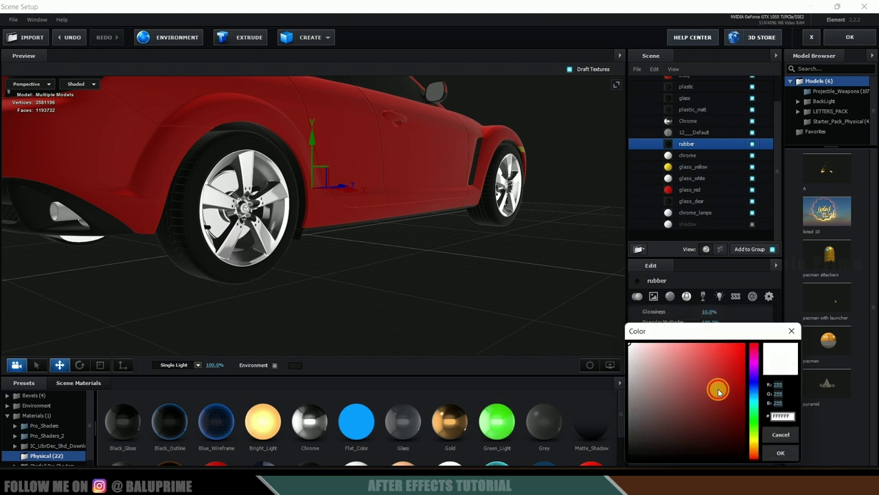
pyautogui.click(787, 455)
# Step: Set the rubber material's glossiness to 0%
pyautogui.scroll(-2, 752, 409)
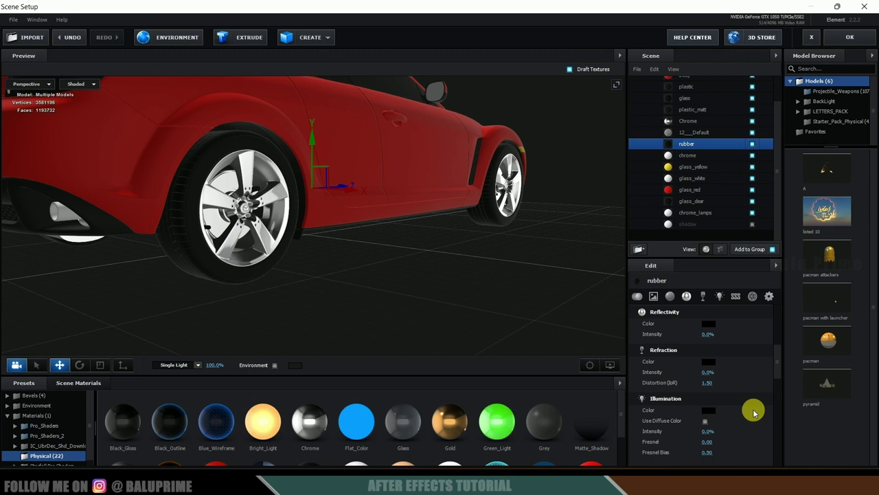
pyautogui.scroll(7, 753, 412)
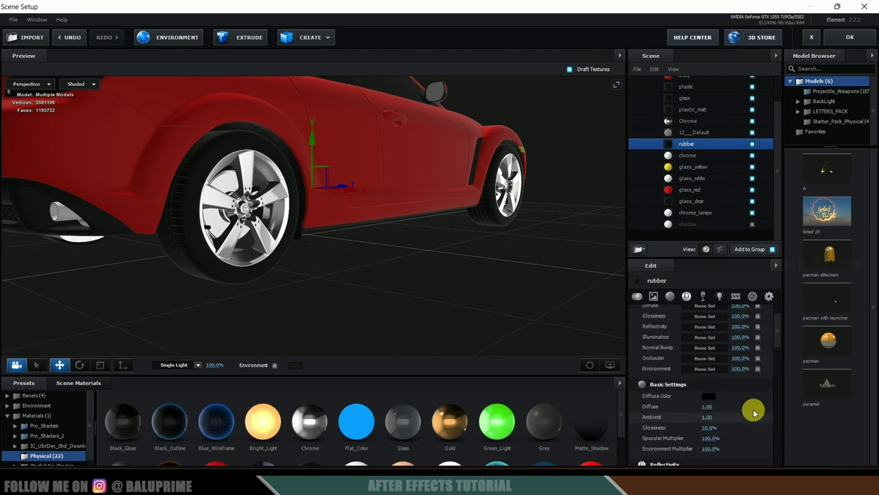
pyautogui.scroll(-3, 738, 408)
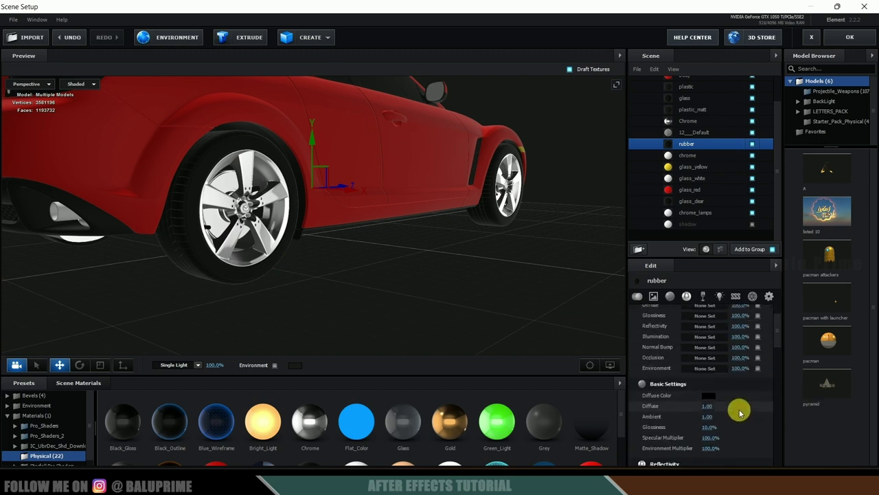
pyautogui.scroll(1, 717, 352)
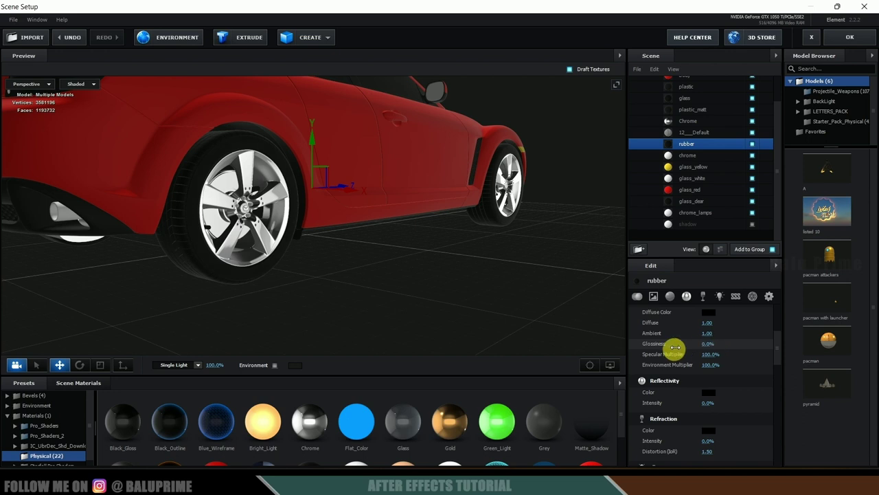
# Step: Select the car's body material and raise its glossiness to 100%
pyautogui.moveTo(287, 278); pyautogui.dragTo(450, 286)
pyautogui.scroll(3, 704, 165)
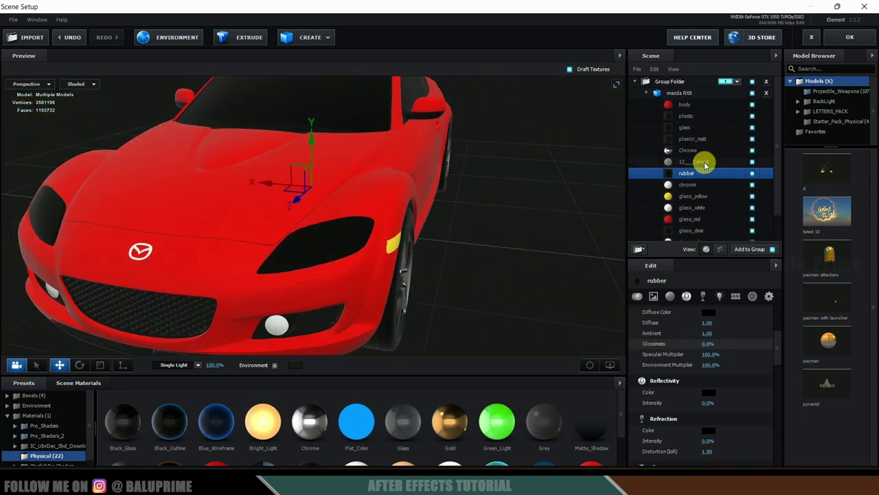
pyautogui.click(711, 106)
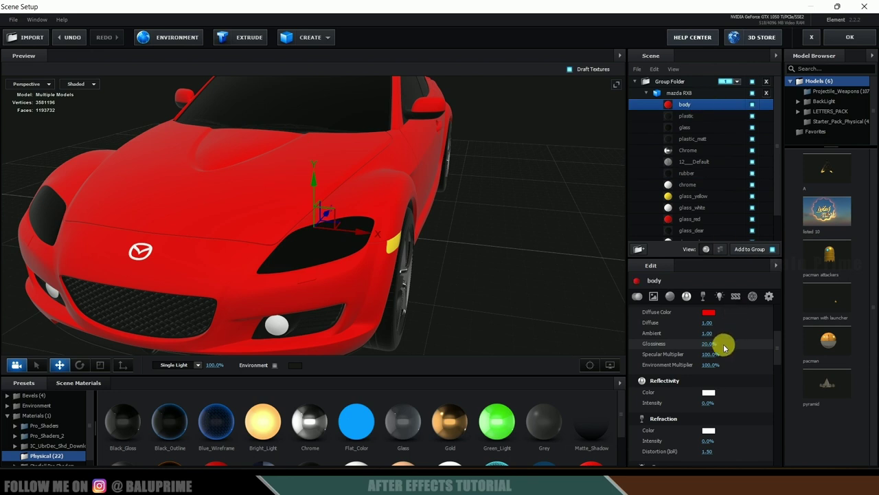
pyautogui.moveTo(709, 347); pyautogui.dragTo(743, 347)
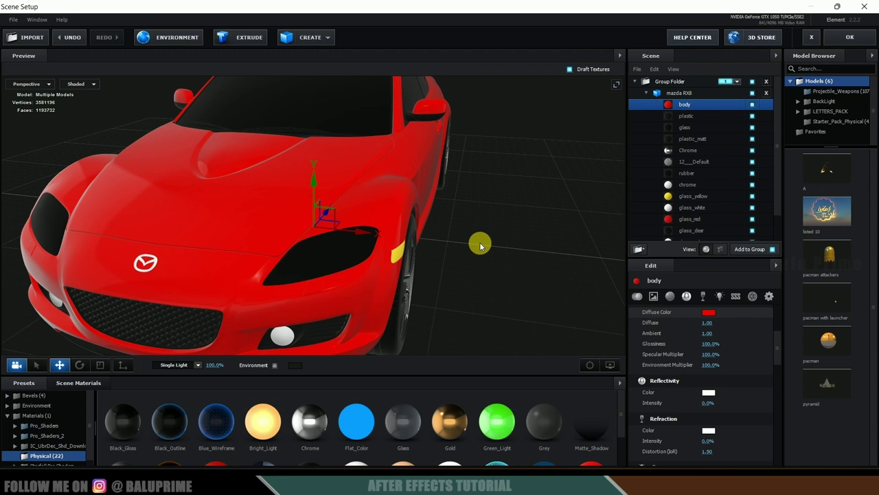
# Step: Change the body material's diffuse color to the golden yellow E7AD00
pyautogui.moveTo(479, 243); pyautogui.dragTo(545, 240)
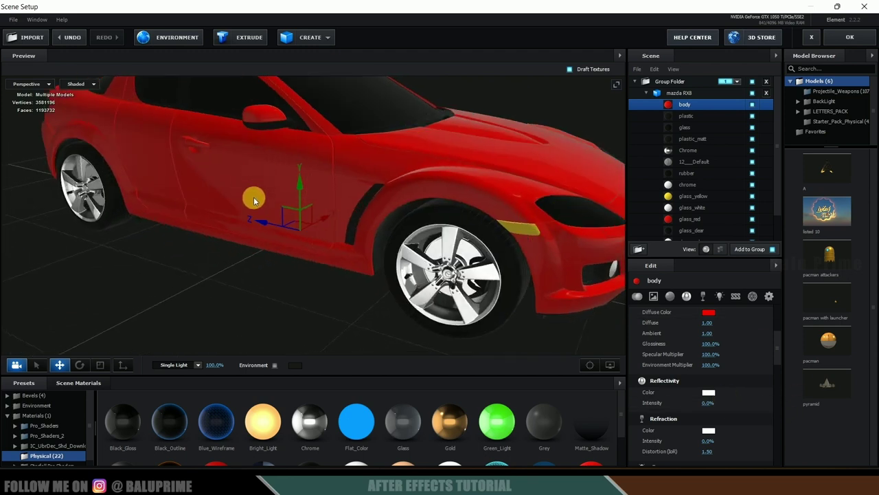
pyautogui.scroll(1, 707, 343)
pyautogui.click(704, 351)
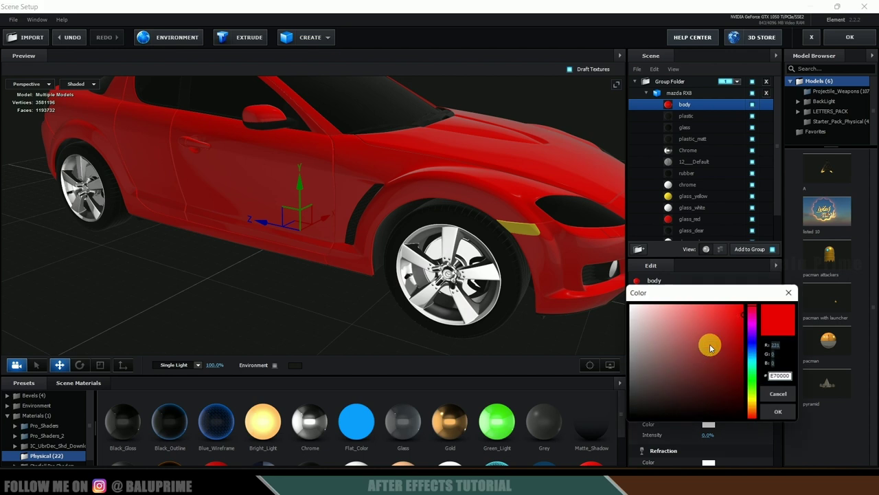
pyautogui.moveTo(753, 369); pyautogui.dragTo(754, 408)
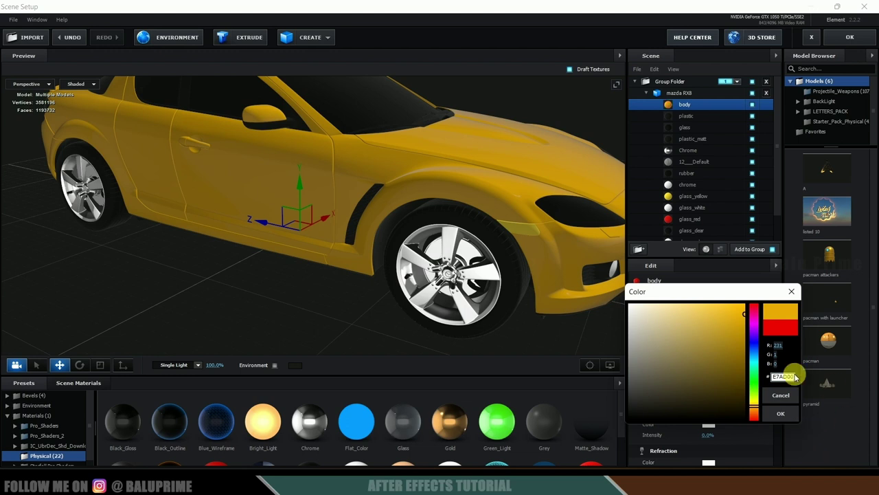
pyautogui.click(780, 413)
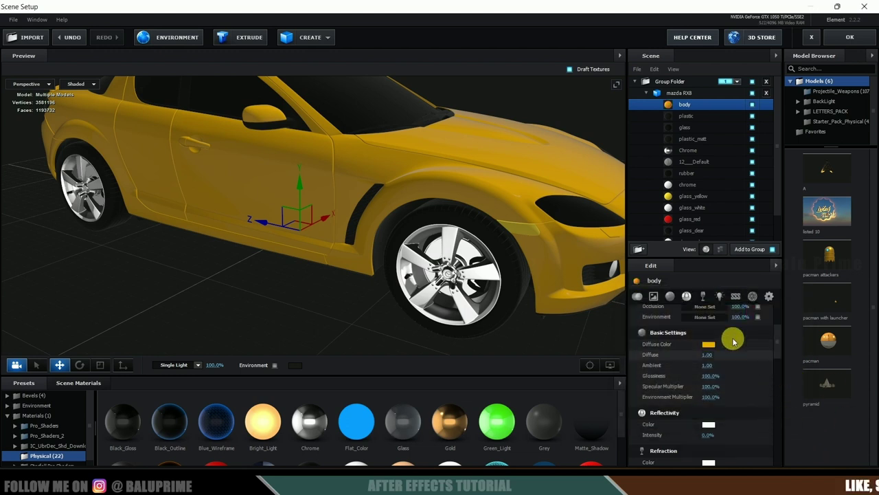
# Step: Set the body material's reflectivity and refraction colors to the same yellow, E7AD00
pyautogui.click(706, 424)
pyautogui.doubleClick(783, 415)
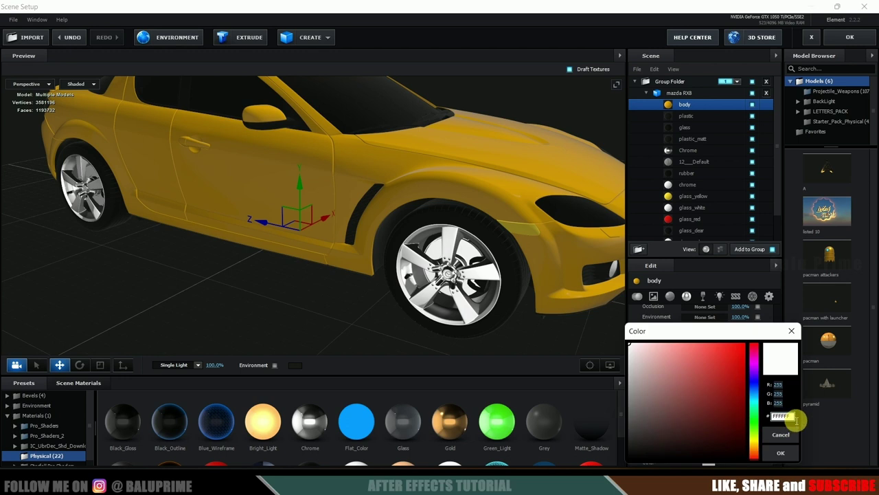
pyautogui.hotkey('ctrl', 'v')
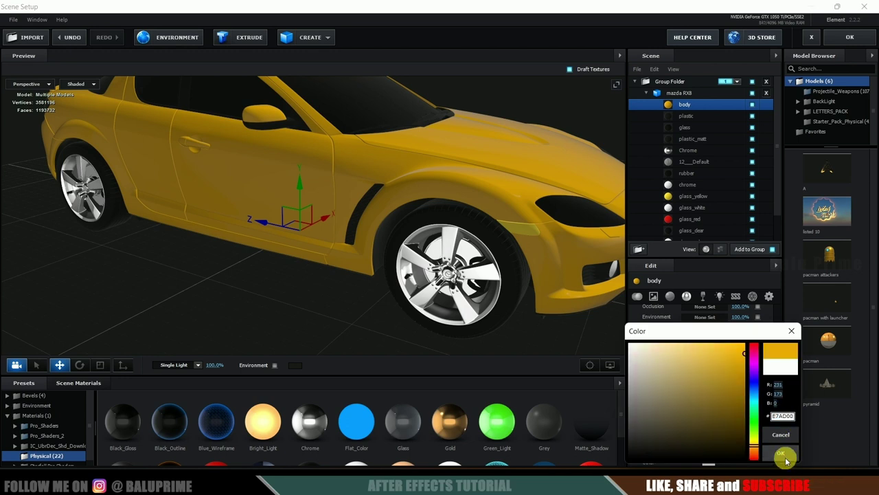
pyautogui.click(780, 453)
pyautogui.scroll(-2, 738, 411)
pyautogui.scroll(-2, 738, 408)
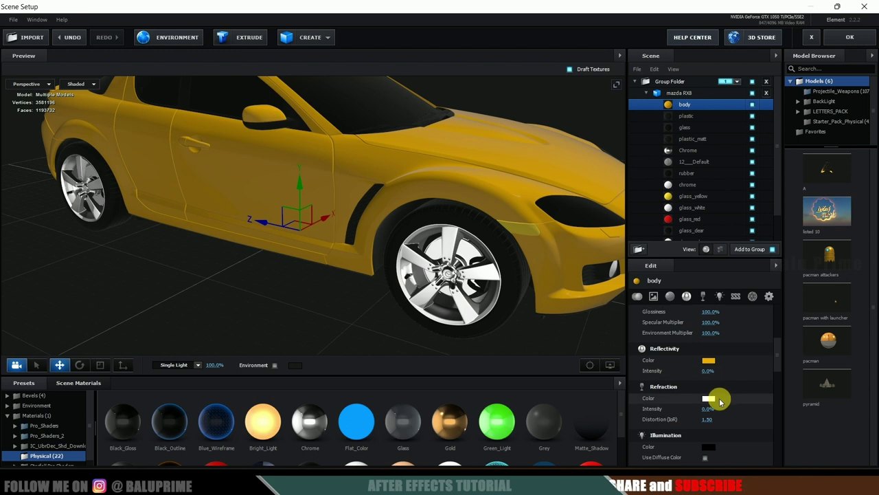
pyautogui.click(708, 398)
pyautogui.doubleClick(789, 417)
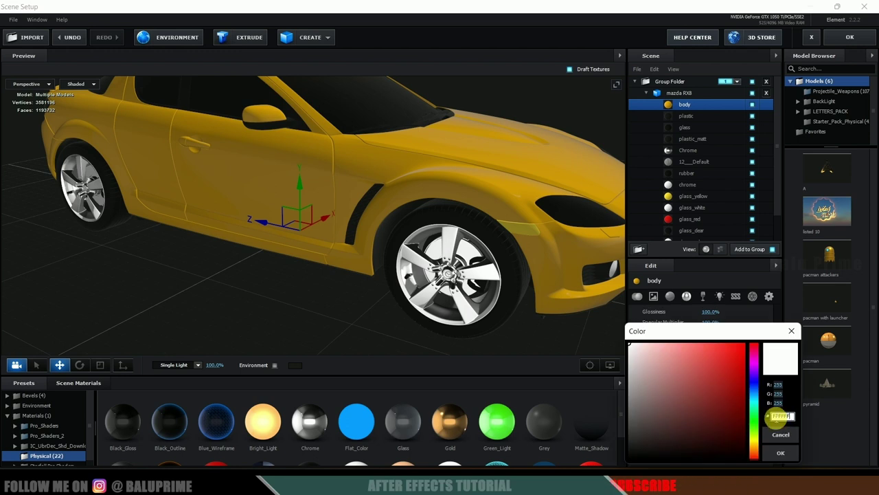
pyautogui.click(780, 452)
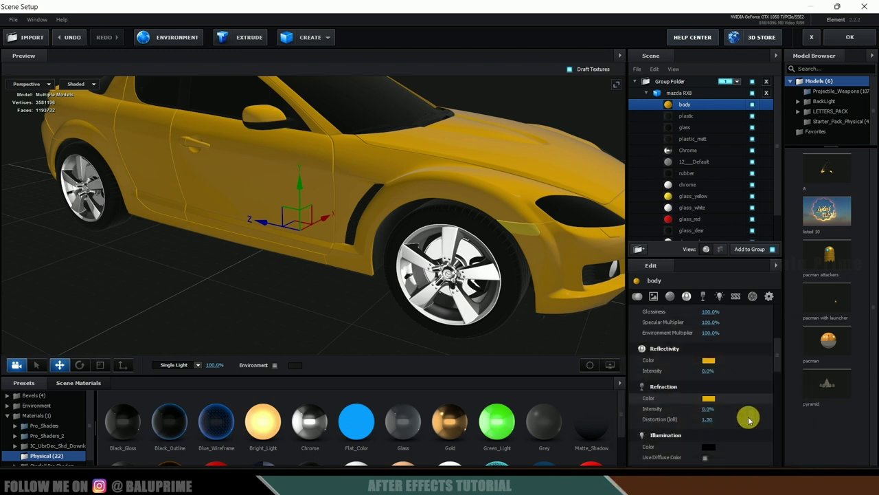
# Step: Set the body material's reflectivity intensity to 53%
pyautogui.scroll(1, 742, 369)
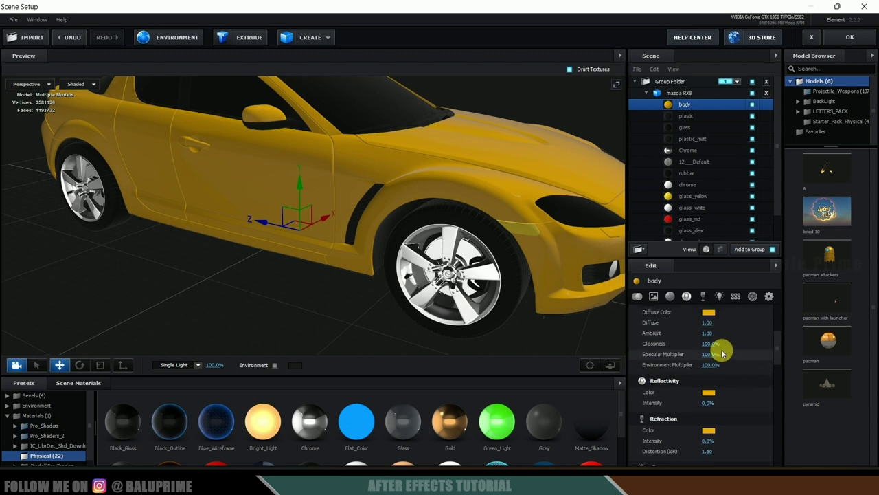
pyautogui.moveTo(522, 206); pyautogui.dragTo(380, 172)
pyautogui.scroll(-1, 741, 367)
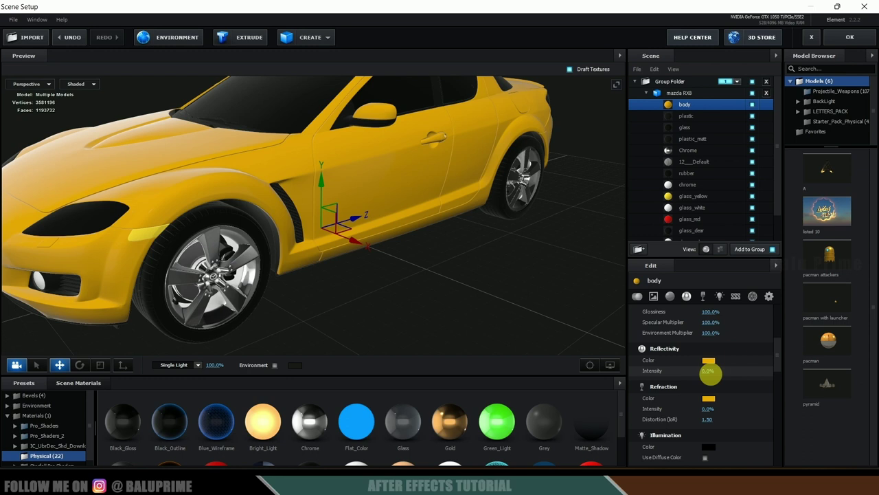
pyautogui.moveTo(712, 370)
pyautogui.mouseDown()
pyautogui.moveTo(739, 372)
pyautogui.moveTo(722, 371)
pyautogui.mouseUp()
pyautogui.scroll(-3, 399, 296)
pyautogui.moveTo(399, 296); pyautogui.dragTo(393, 298)
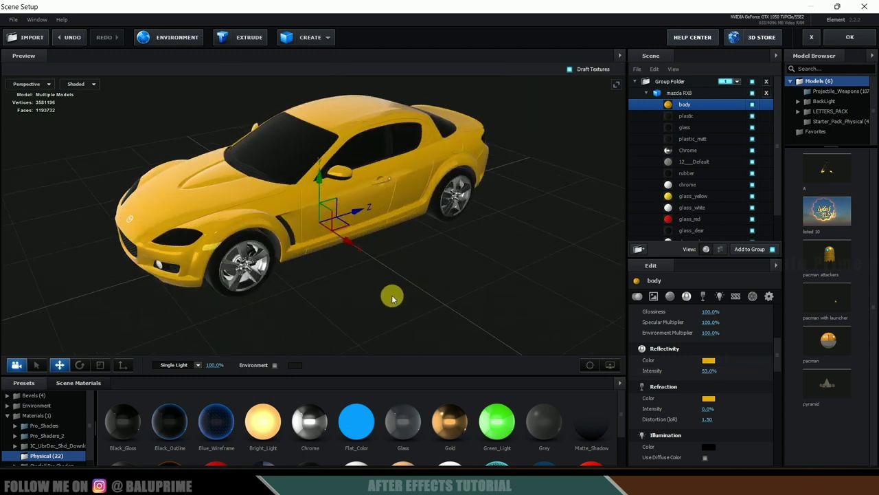
# Step: Show the environment in the preview and replace its texture with the panorama PANO_20220228_164849_2.jpg
pyautogui.click(274, 364)
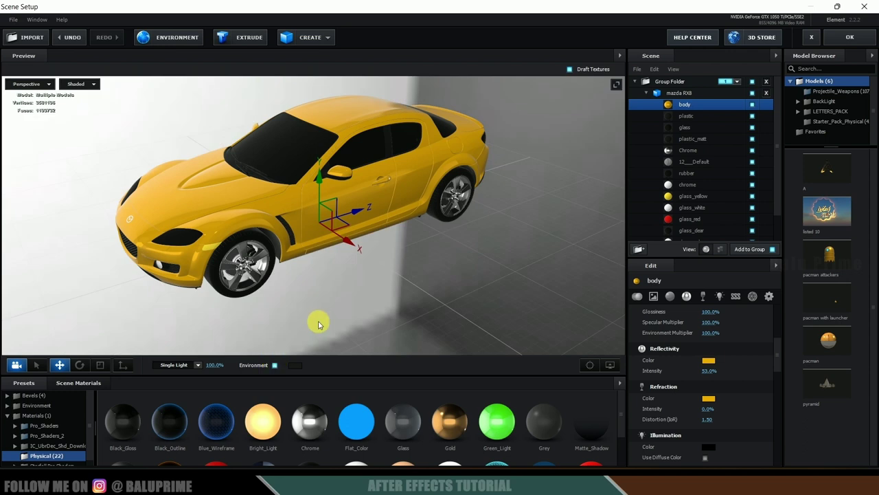
pyautogui.moveTo(318, 324); pyautogui.dragTo(364, 318)
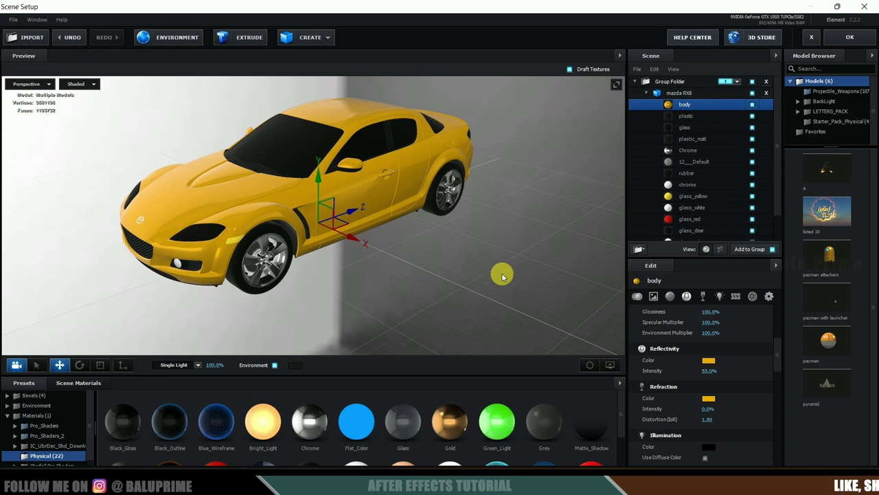
pyautogui.click(163, 41)
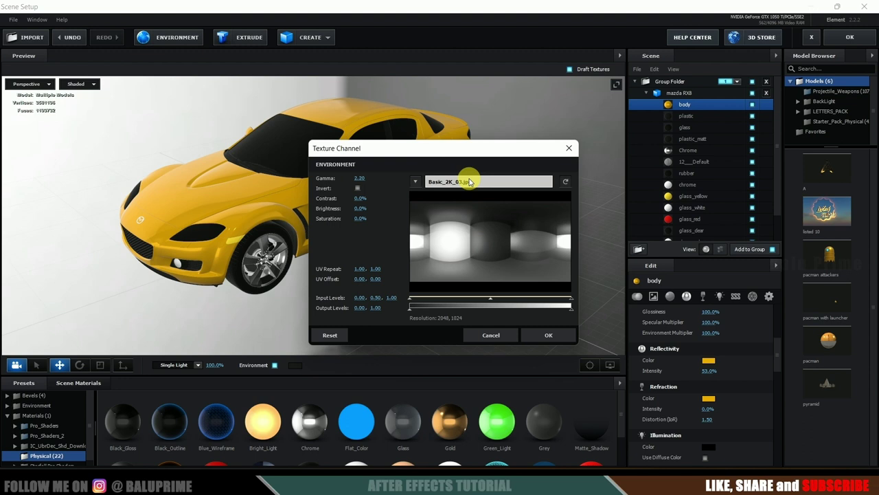
pyautogui.click(469, 181)
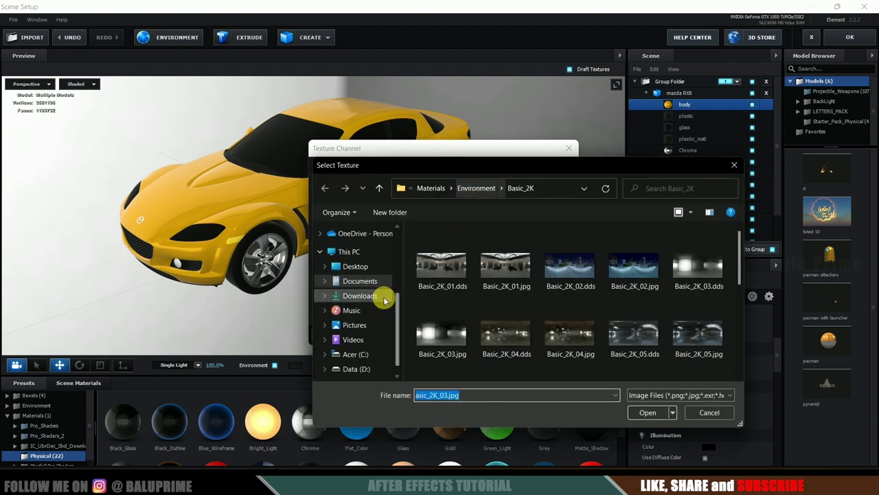
pyautogui.scroll(-1, 384, 300)
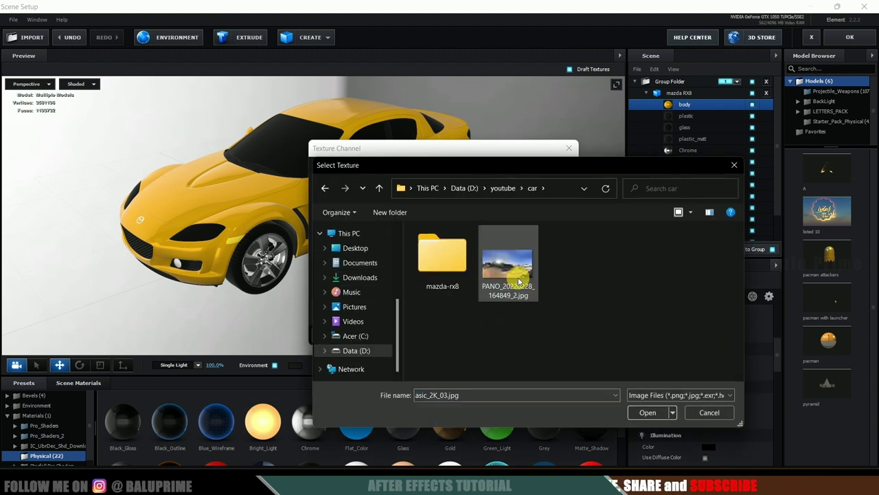
pyautogui.click(508, 275)
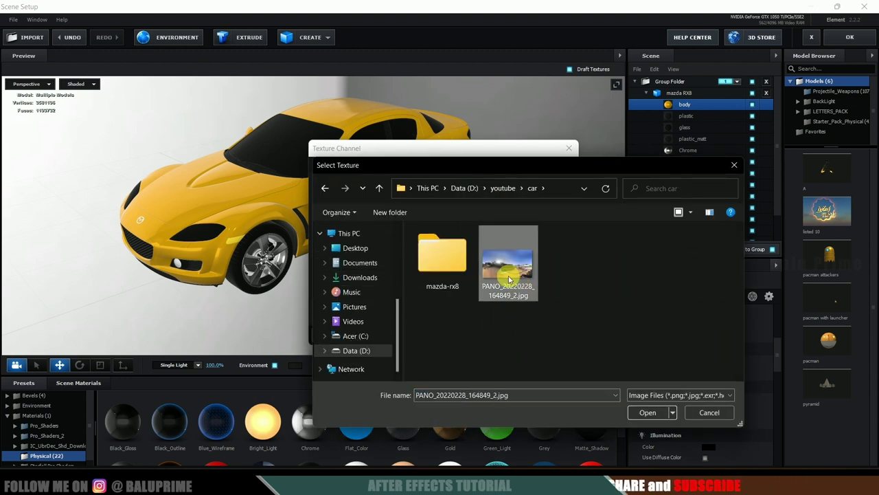
pyautogui.click(647, 412)
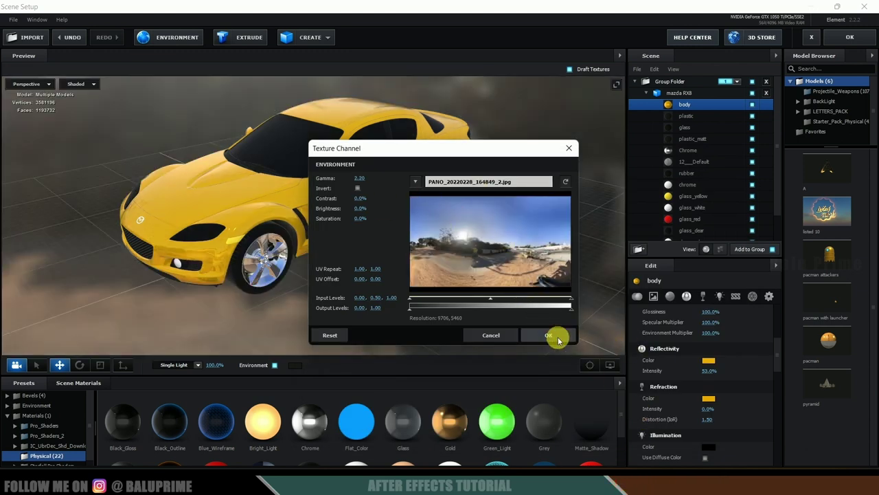
# Step: Set the environment texture's gamma to 2.06, raise its brightness slightly and apply the texture settings
pyautogui.moveTo(372, 182)
pyautogui.mouseDown()
pyautogui.moveTo(386, 180)
pyautogui.moveTo(363, 180)
pyautogui.mouseUp()
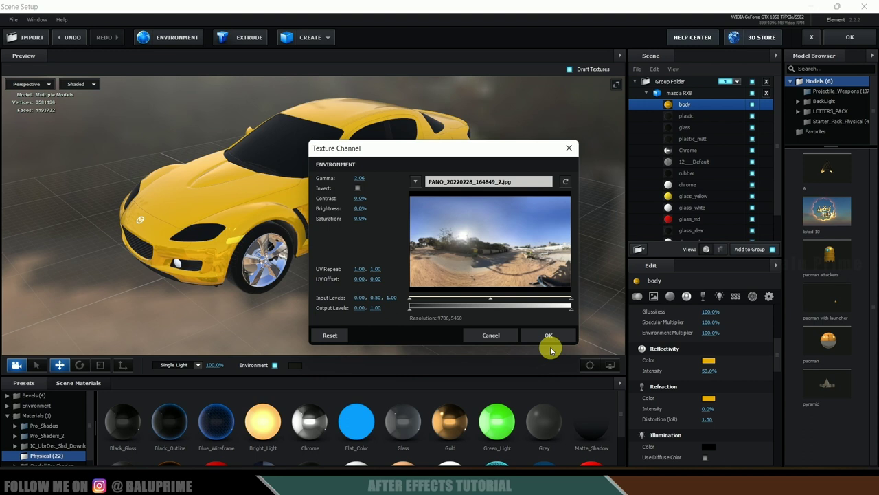
pyautogui.moveTo(365, 209); pyautogui.dragTo(369, 209)
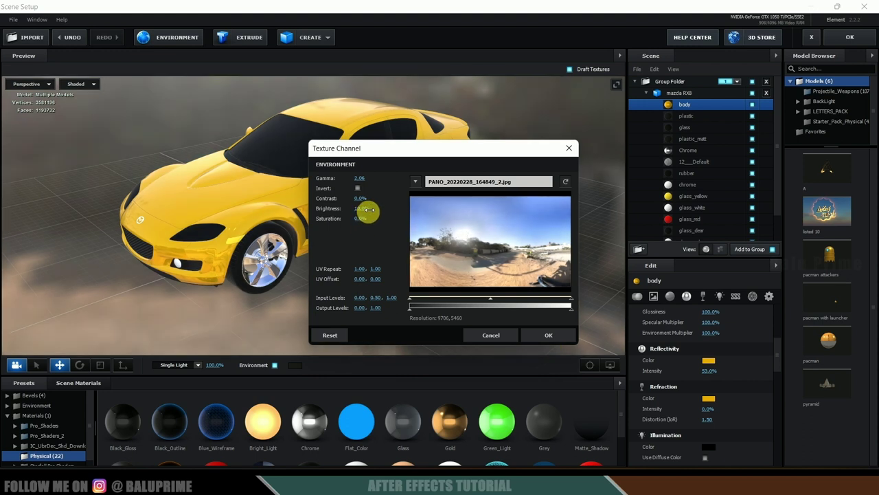
pyautogui.click(548, 334)
# Step: Replace the windshield and windows' glass material with the Glass preset from the Physical materials
pyautogui.moveTo(543, 323); pyautogui.dragTo(397, 248)
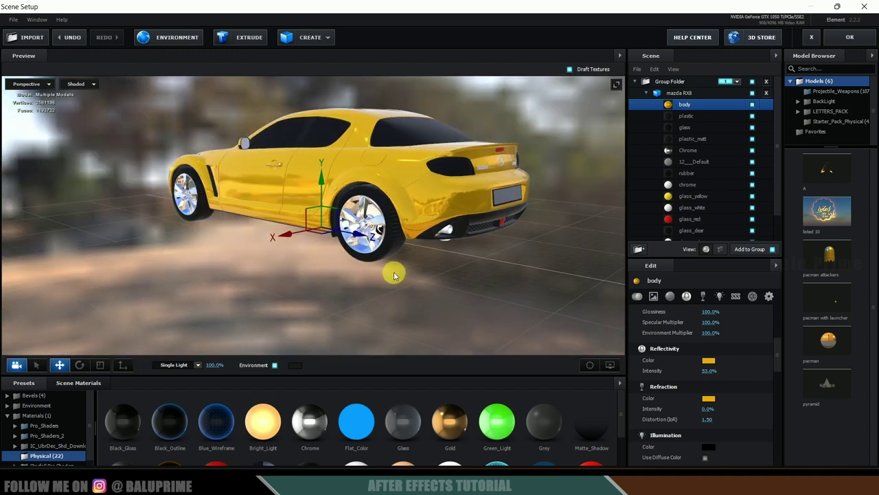
pyautogui.moveTo(391, 275); pyautogui.dragTo(349, 312)
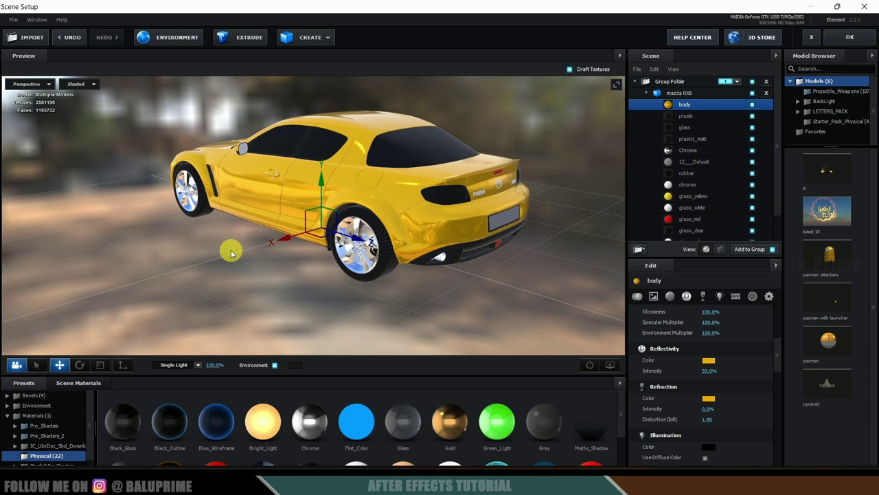
pyautogui.moveTo(231, 254); pyautogui.dragTo(300, 264)
pyautogui.moveTo(483, 256); pyautogui.dragTo(333, 181)
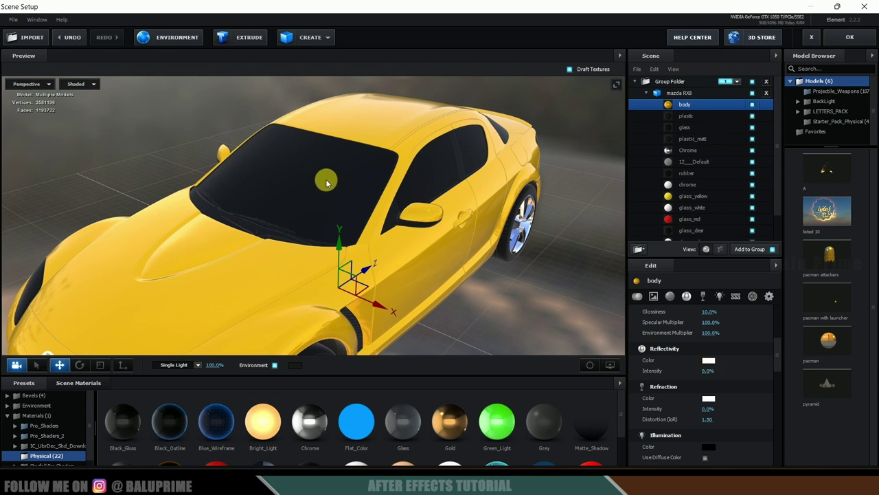
pyautogui.click(326, 182)
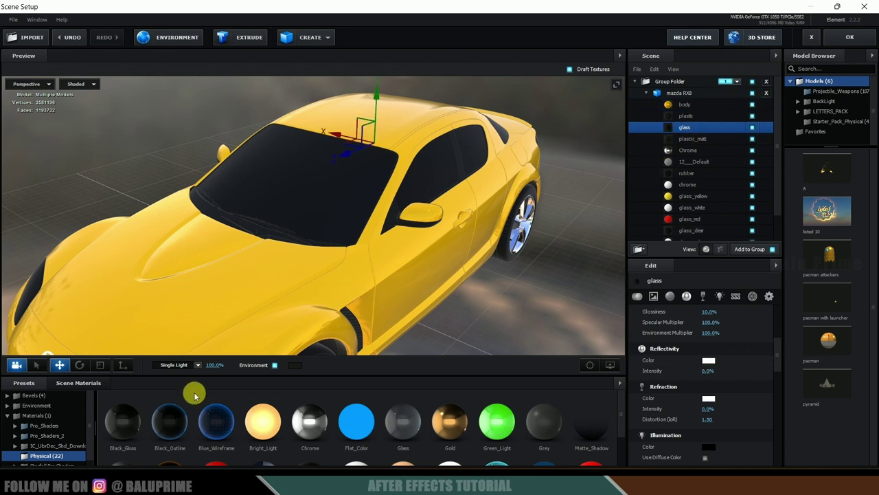
pyautogui.moveTo(399, 426); pyautogui.dragTo(677, 128)
# Step: Set the window glass material's reflectivity intensity to 67%
pyautogui.scroll(-1, 406, 436)
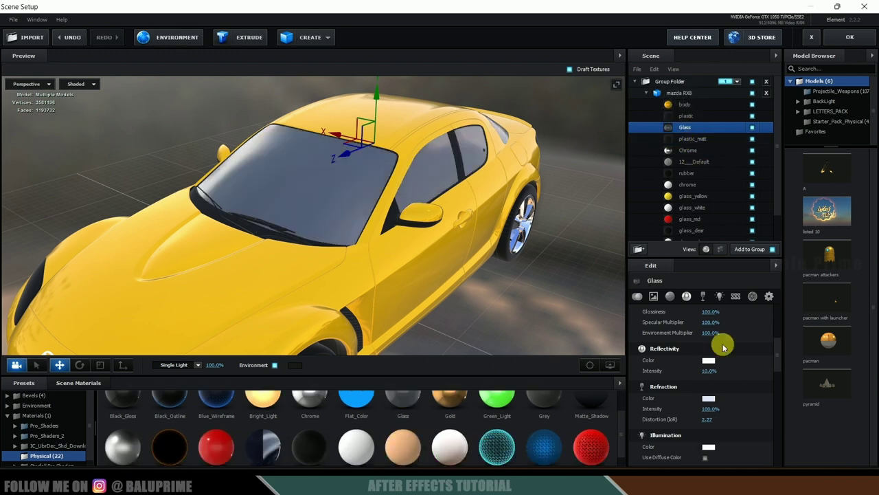
pyautogui.scroll(1, 733, 382)
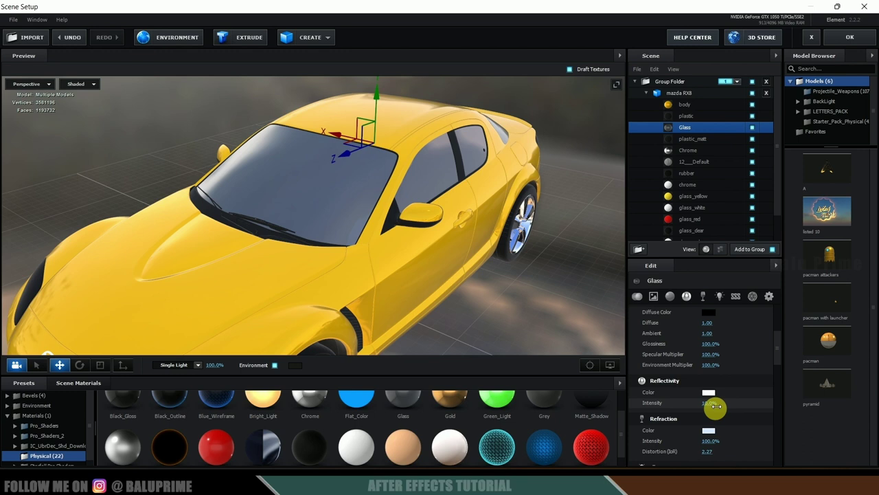
pyautogui.moveTo(717, 406); pyautogui.dragTo(738, 408)
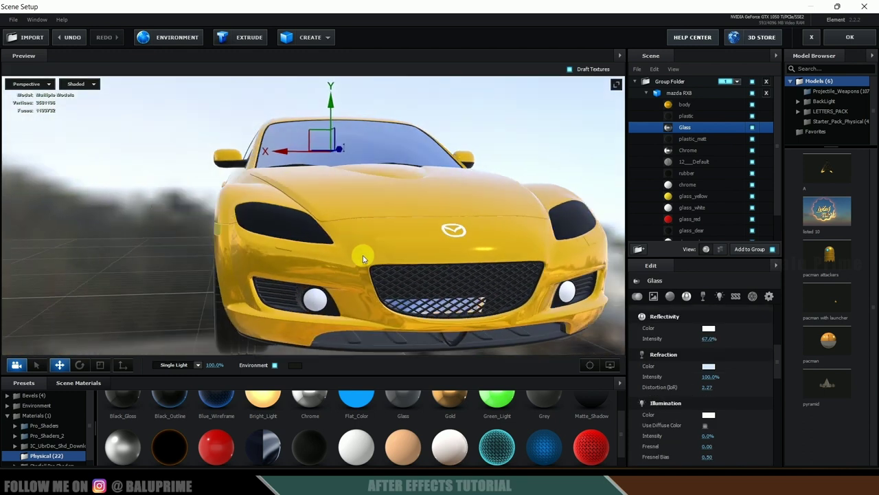
# Step: Replace the headlights' glass_clear material with the Glass preset from the Physical materials
pyautogui.moveTo(363, 258); pyautogui.dragTo(441, 267)
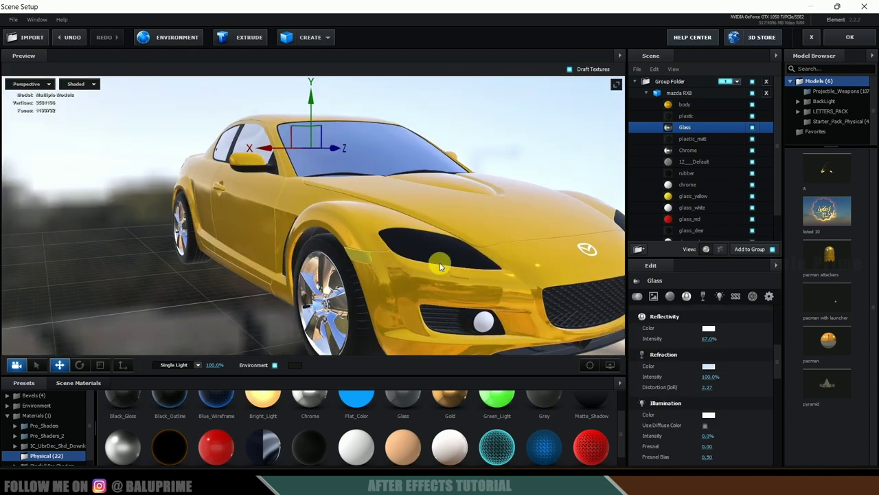
pyautogui.click(439, 251)
pyautogui.scroll(2, 735, 357)
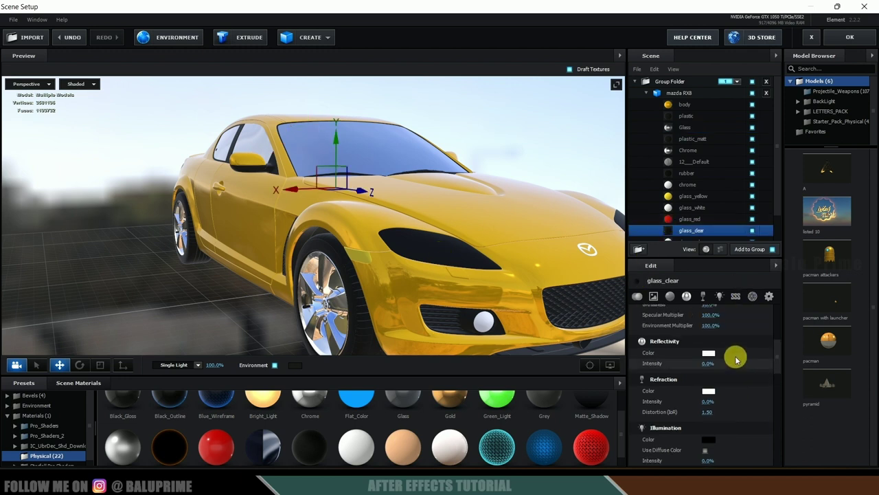
pyautogui.scroll(1, 338, 430)
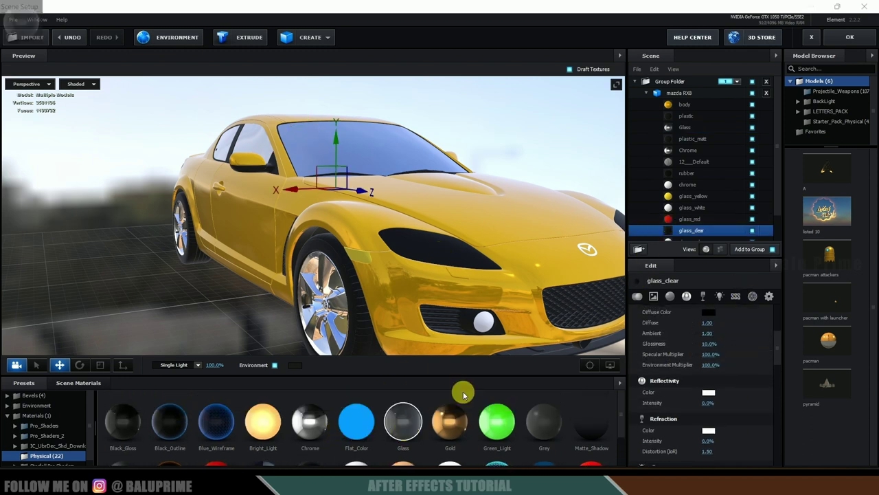
pyautogui.click(691, 232)
pyautogui.moveTo(691, 236); pyautogui.dragTo(691, 235)
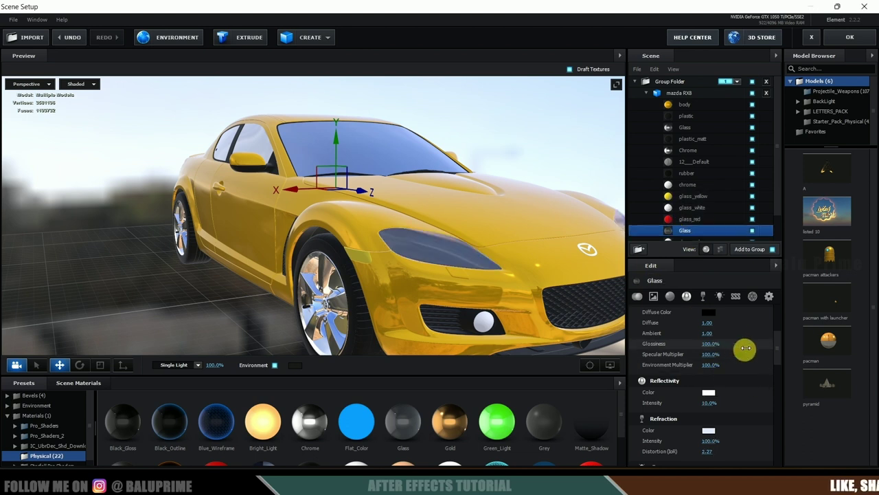
# Step: Set the headlights' glass material's reflectivity intensity to 50% and select the fog light's material on the front bumper
pyautogui.moveTo(710, 403)
pyautogui.mouseDown()
pyautogui.moveTo(736, 406)
pyautogui.moveTo(707, 404)
pyautogui.mouseUp()
pyautogui.moveTo(310, 258); pyautogui.dragTo(295, 252)
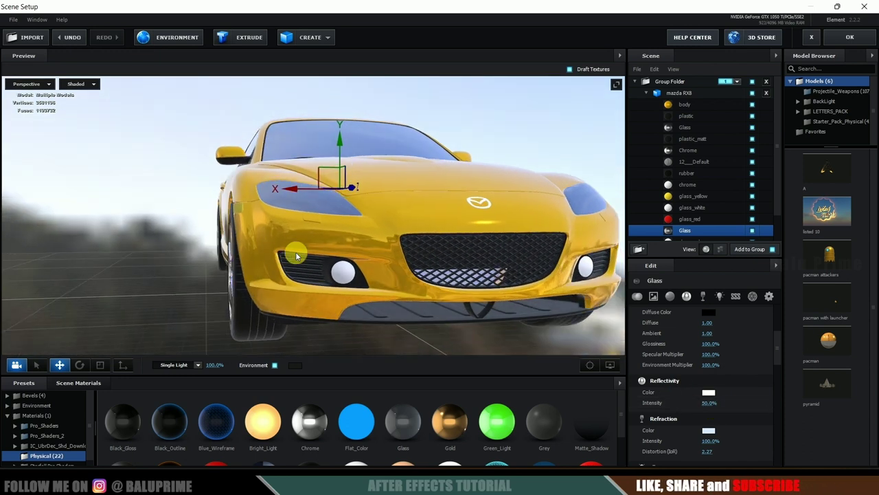
pyautogui.click(347, 278)
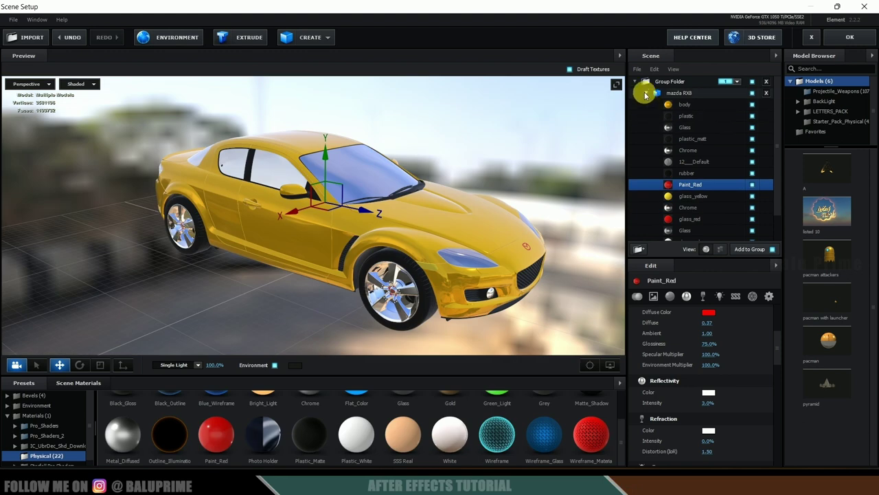
# Step: Assign the mazda RX8 model to auxiliary animation Channel 1 and accept the scene setup
pyautogui.click(645, 93)
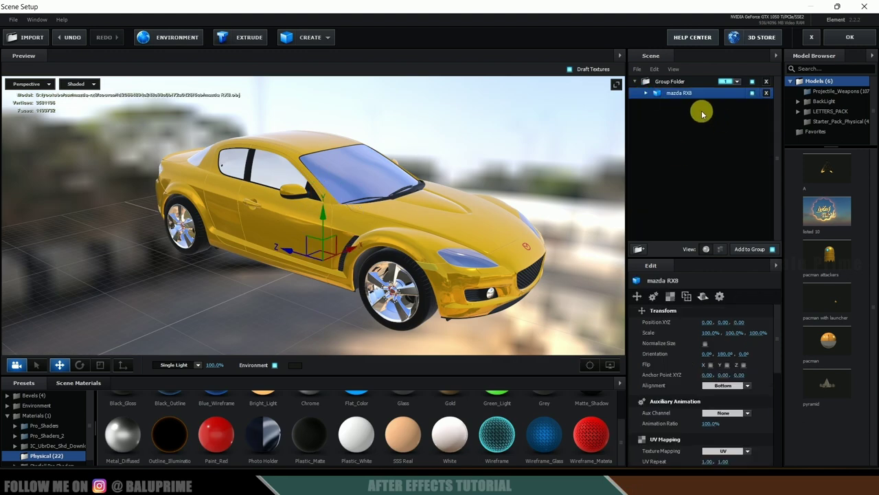
pyautogui.rightClick(675, 97)
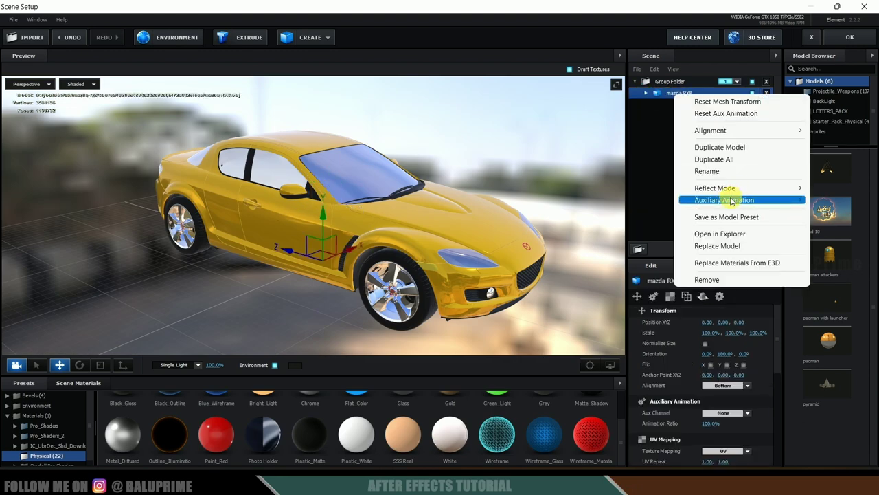
pyautogui.moveTo(730, 200)
pyautogui.click(635, 213)
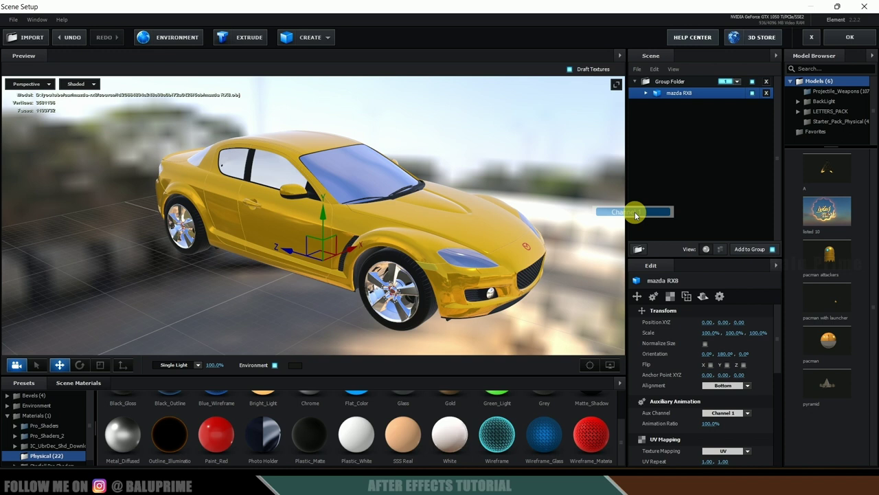
pyautogui.moveTo(604, 208); pyautogui.dragTo(435, 196)
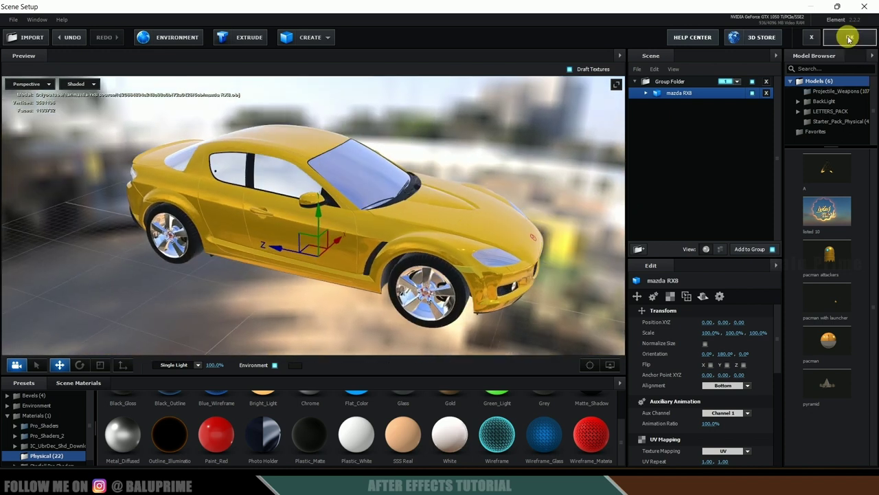
pyautogui.click(849, 38)
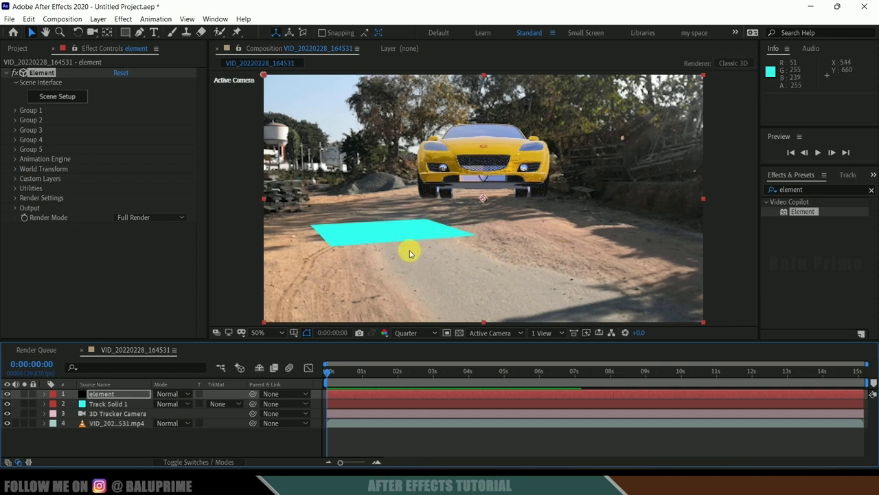
# Step: Play back the composition to check how the car follows the tracked footage, and return to the first frame
pyautogui.press('space')
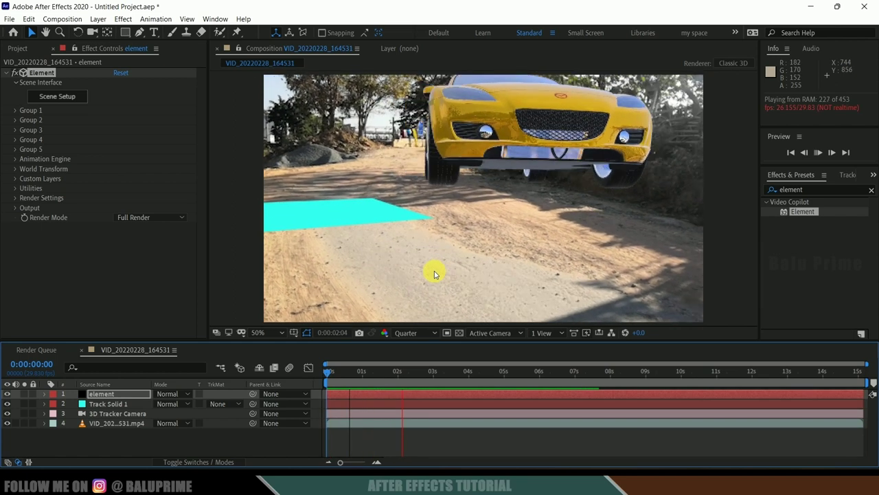
pyautogui.press('space')
pyautogui.press('space')
pyautogui.click(332, 374)
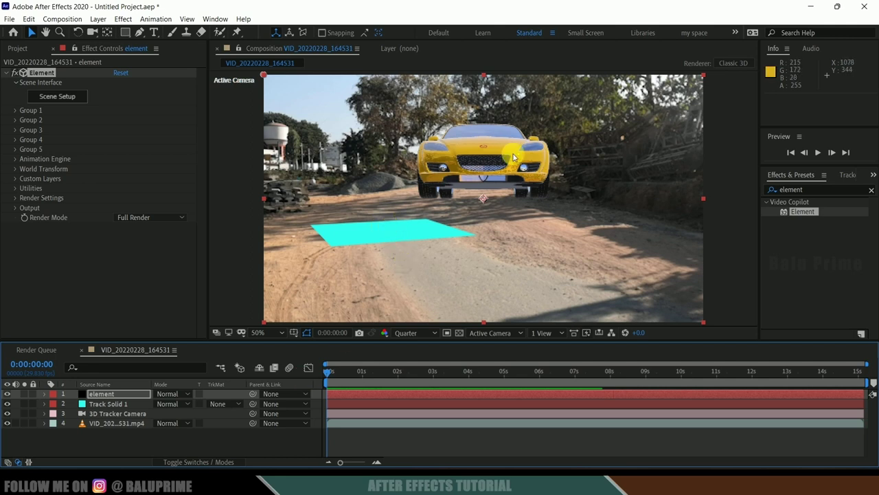
# Step: Create a group null for Group 1 from the element layer's Element effect
pyautogui.click(99, 396)
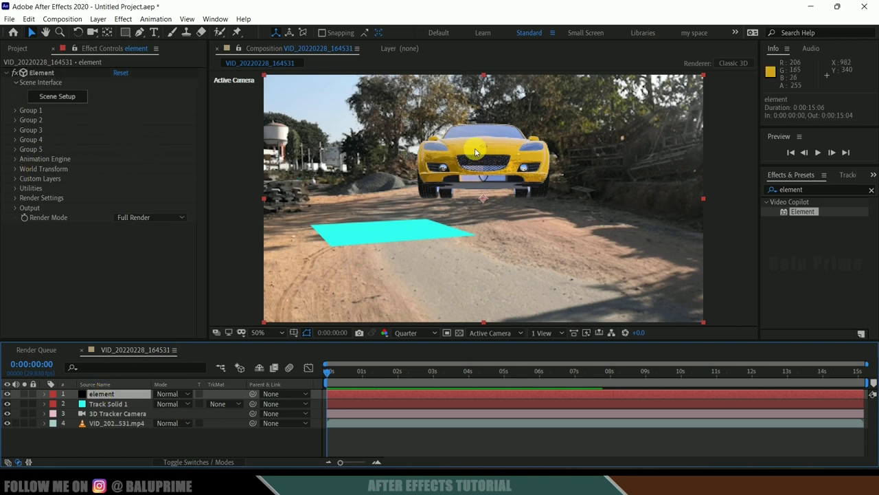
pyautogui.click(16, 111)
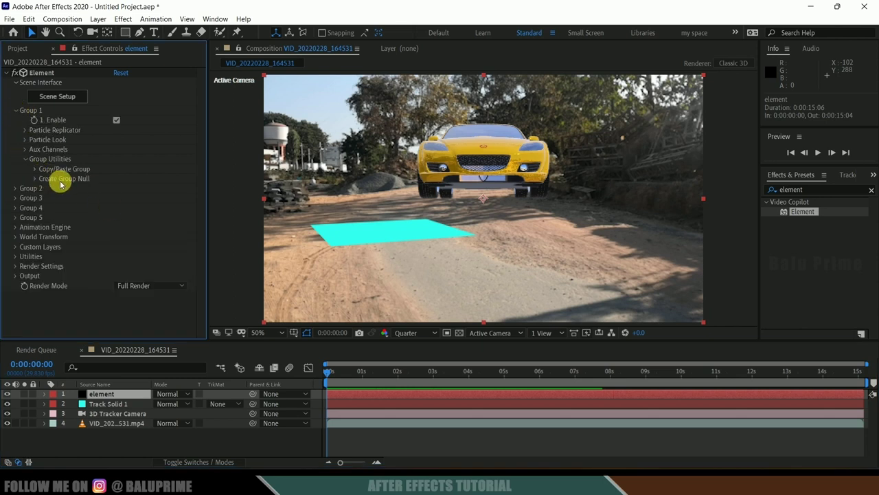
pyautogui.click(35, 180)
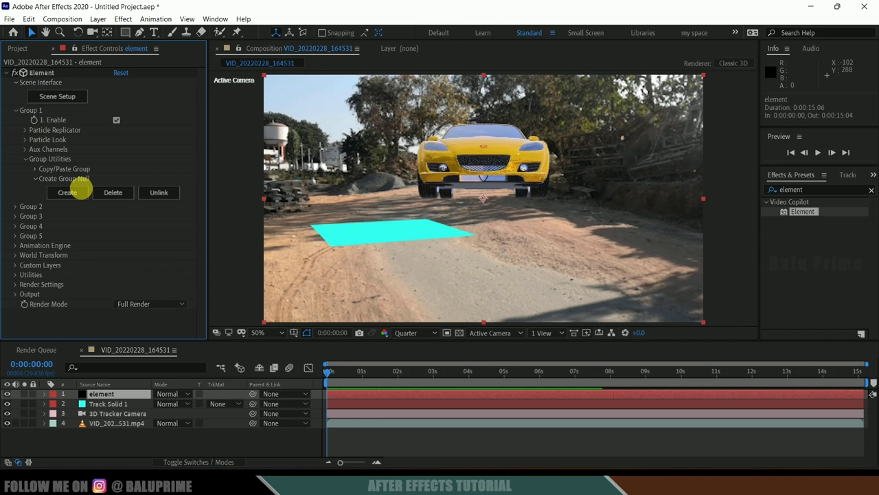
pyautogui.click(68, 193)
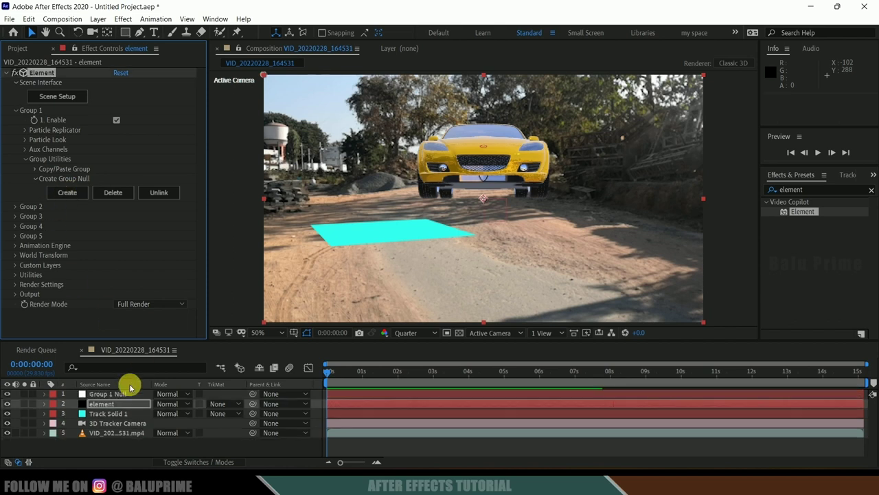
# Step: Copy the Position value of Track Solid 1 and paste it onto the Position of Group 1 Null
pyautogui.click(105, 415)
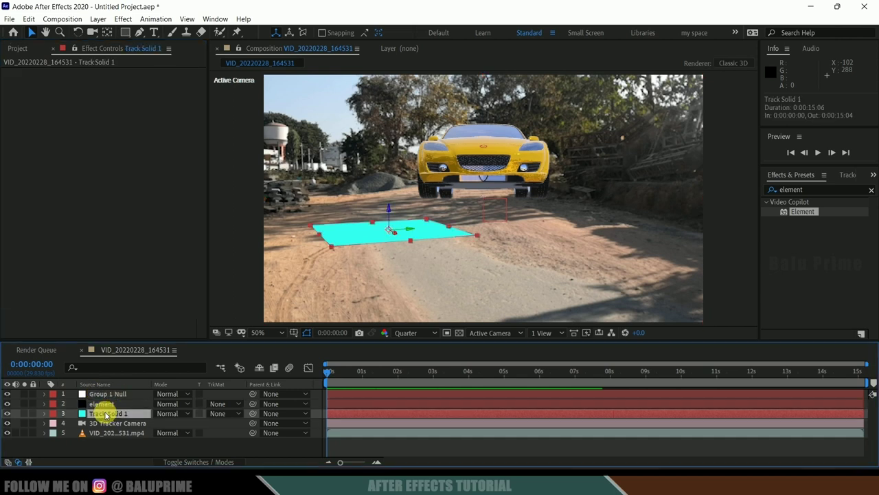
pyautogui.press('p')
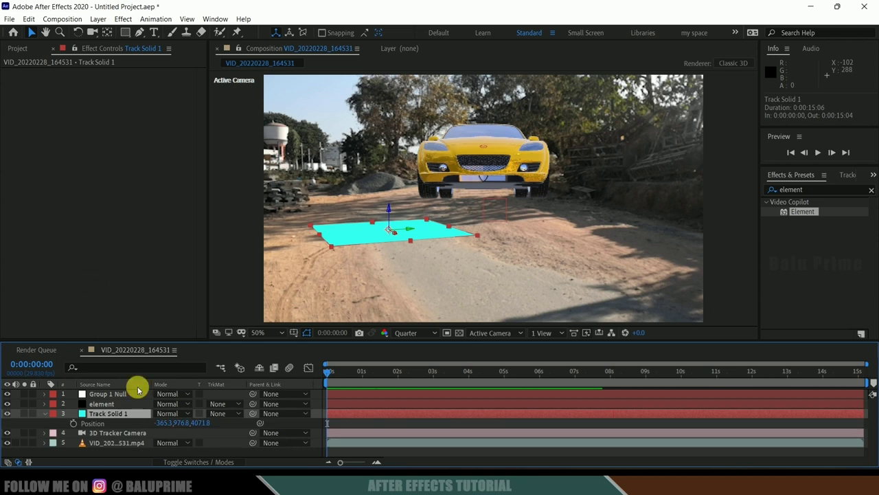
pyautogui.click(96, 424)
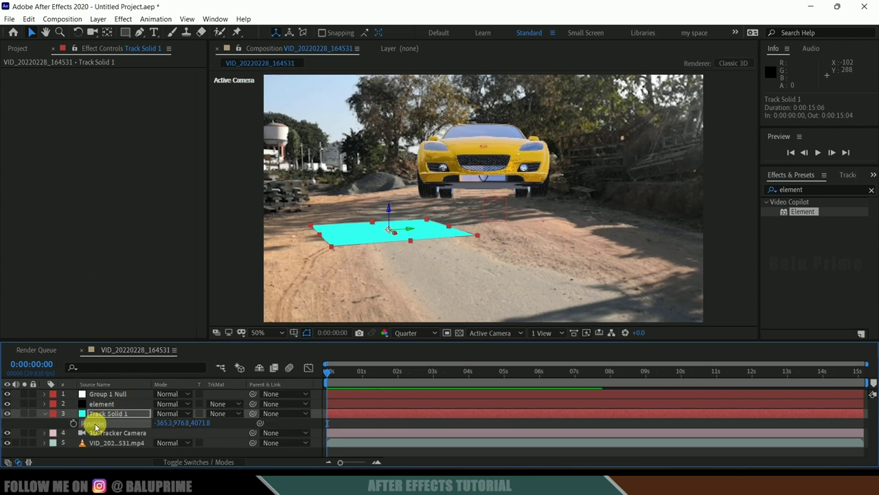
pyautogui.click(30, 18)
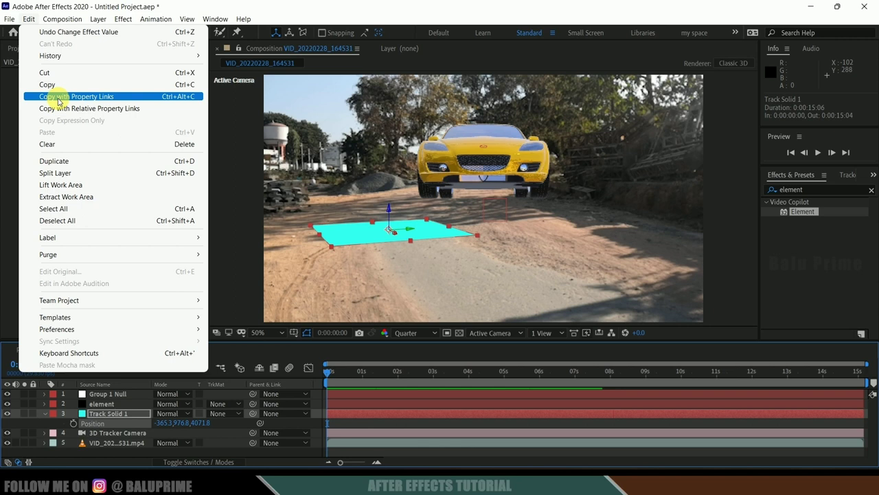
pyautogui.click(39, 83)
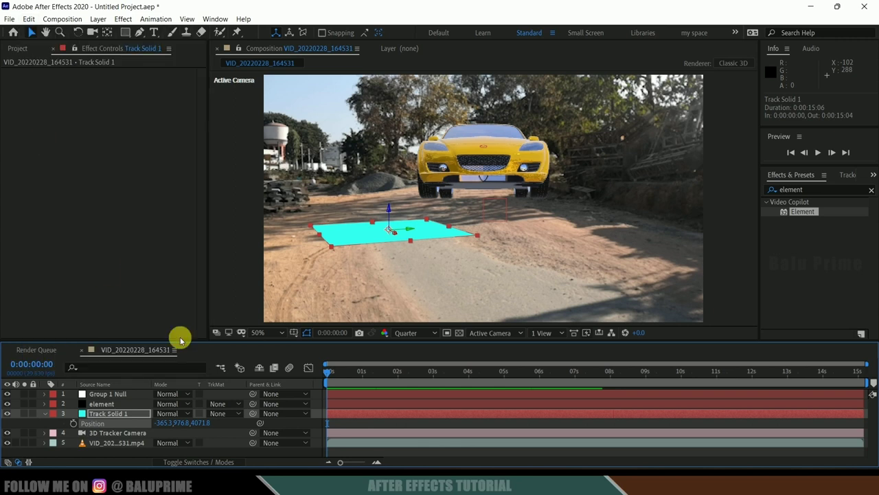
pyautogui.click(110, 394)
pyautogui.press('p')
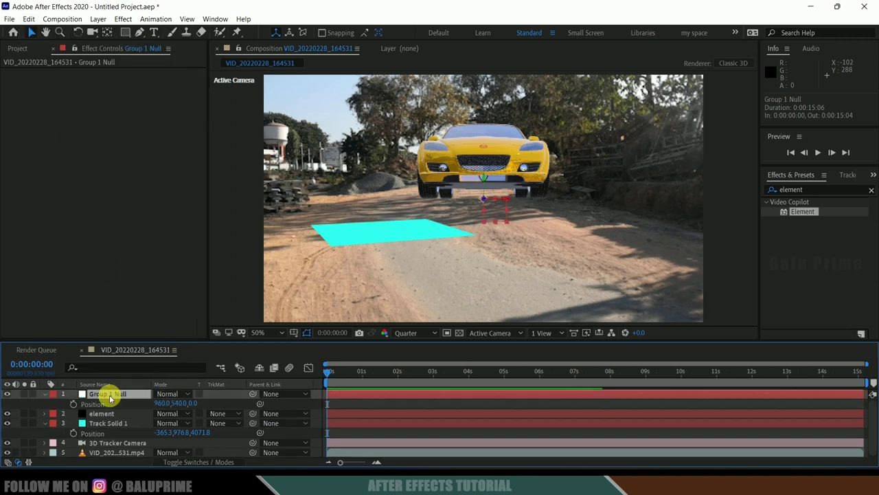
pyautogui.click(112, 404)
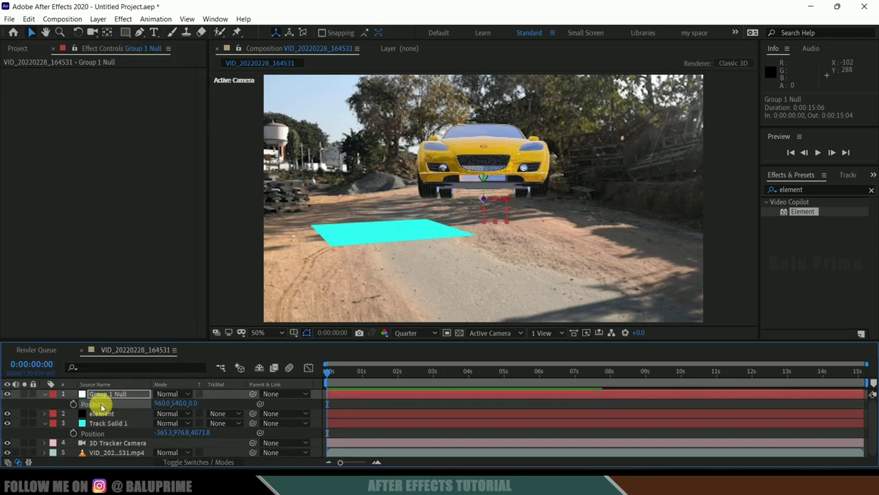
pyautogui.click(29, 18)
pyautogui.click(55, 135)
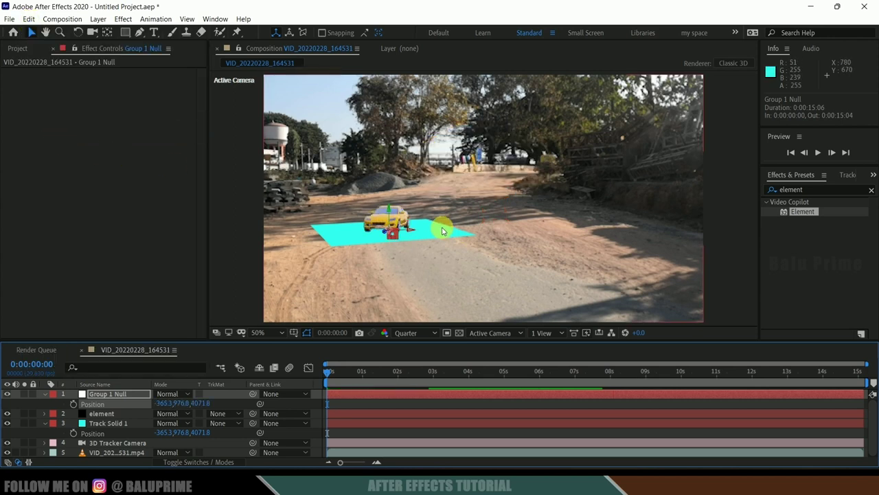
# Step: Preview the repositioned car from the first frame and hide the Track Solid 1 layer
pyautogui.press('space')
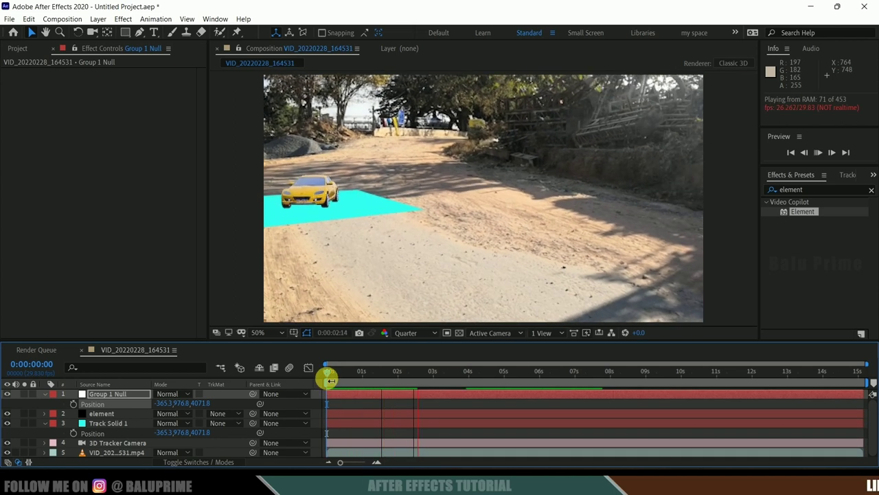
pyautogui.click(327, 375)
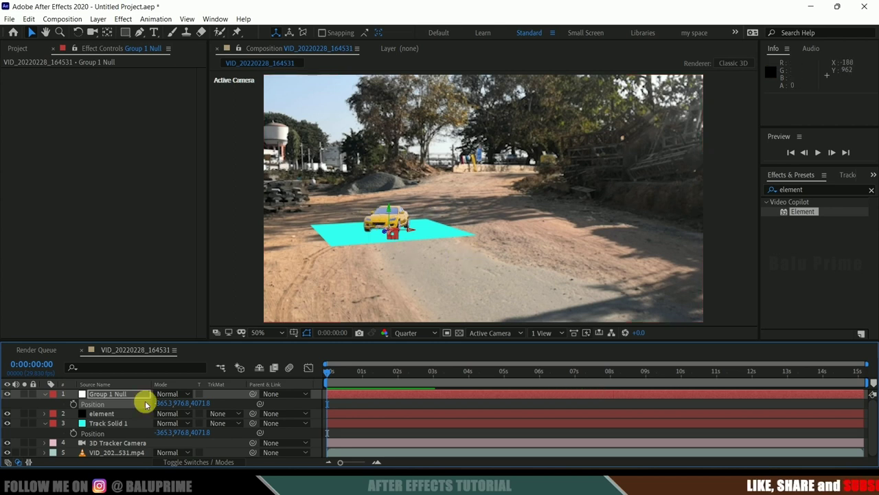
pyautogui.click(110, 423)
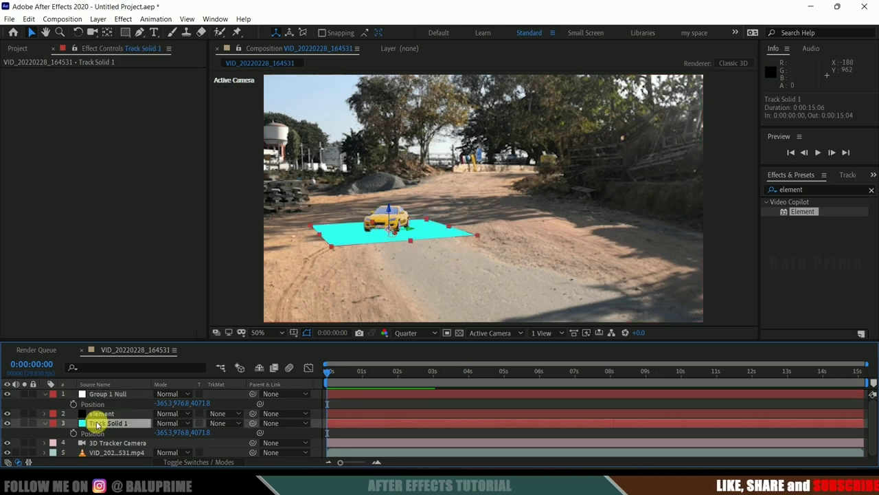
pyautogui.click(7, 422)
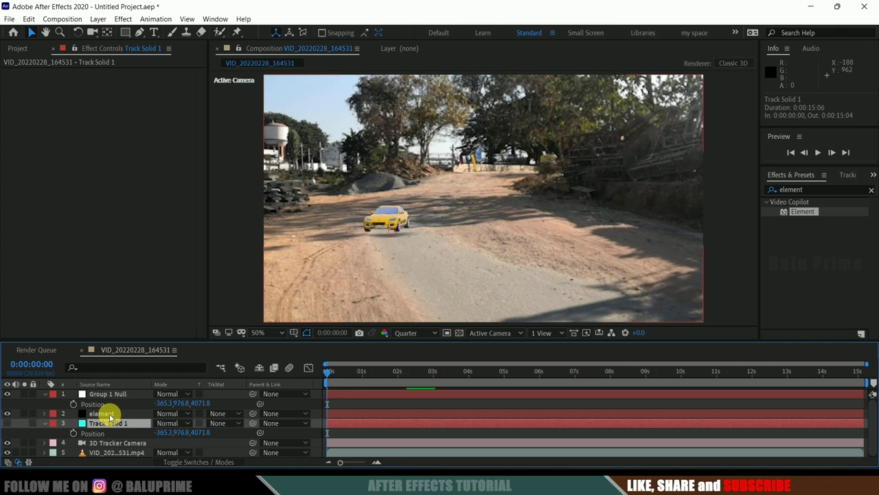
# Step: Enlarge the car by setting the Channel 1 scale to 2.79 in the Element effect's Group 1 aux channels
pyautogui.click(109, 414)
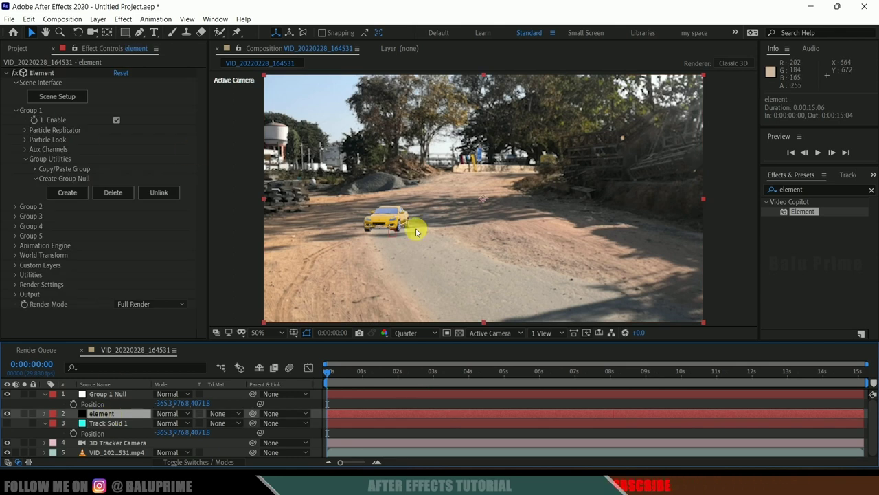
pyautogui.click(26, 150)
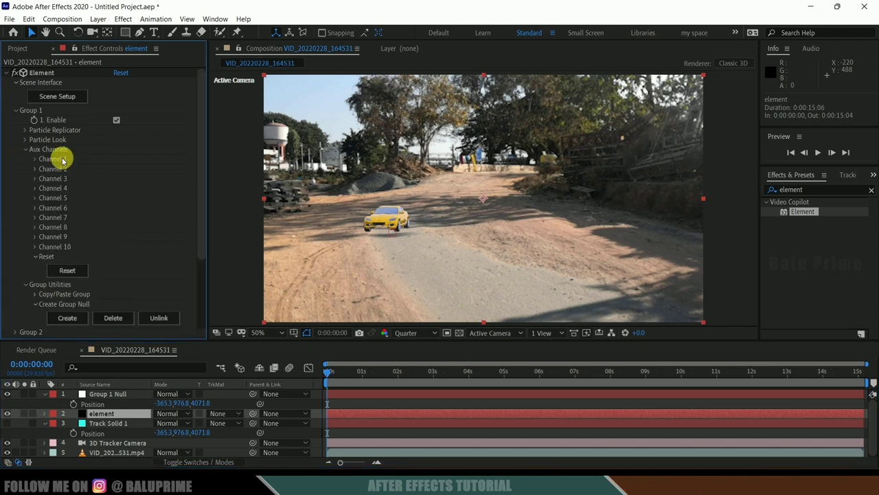
pyautogui.click(36, 159)
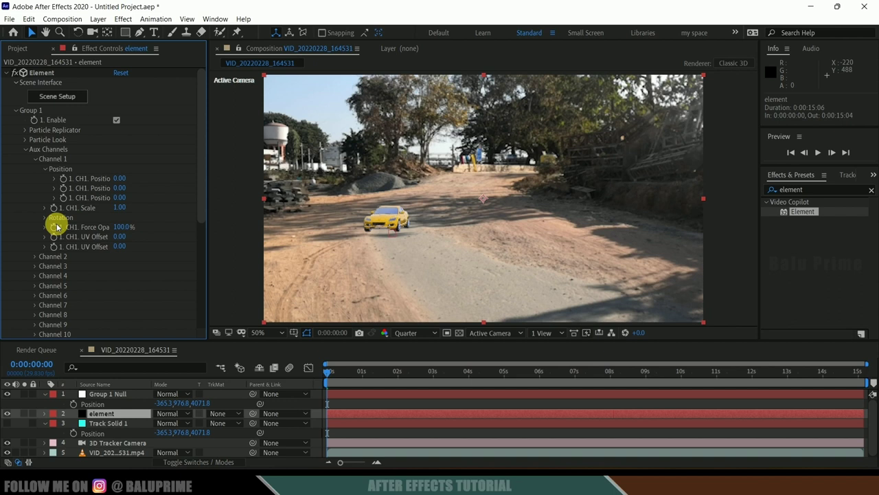
pyautogui.moveTo(121, 211); pyautogui.dragTo(224, 213)
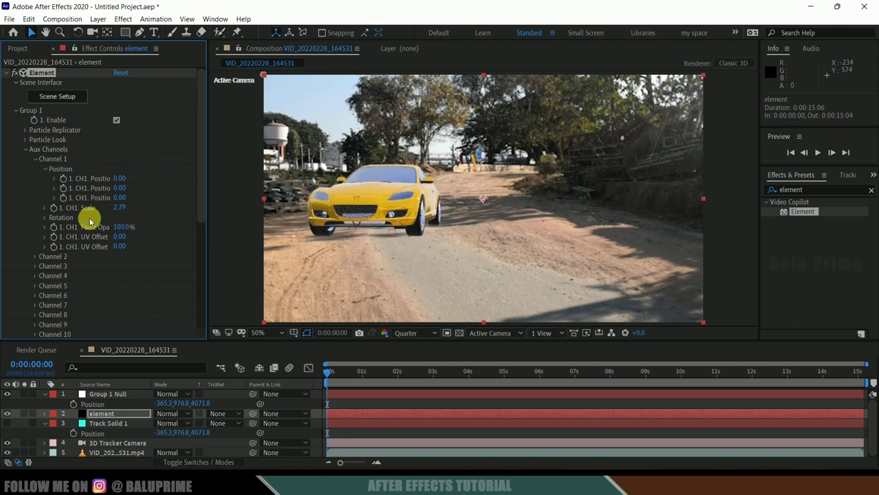
# Step: Rotate the car to 22° on Y and -7° on X in Channel 1, and set its scale to 2.96
pyautogui.click(46, 219)
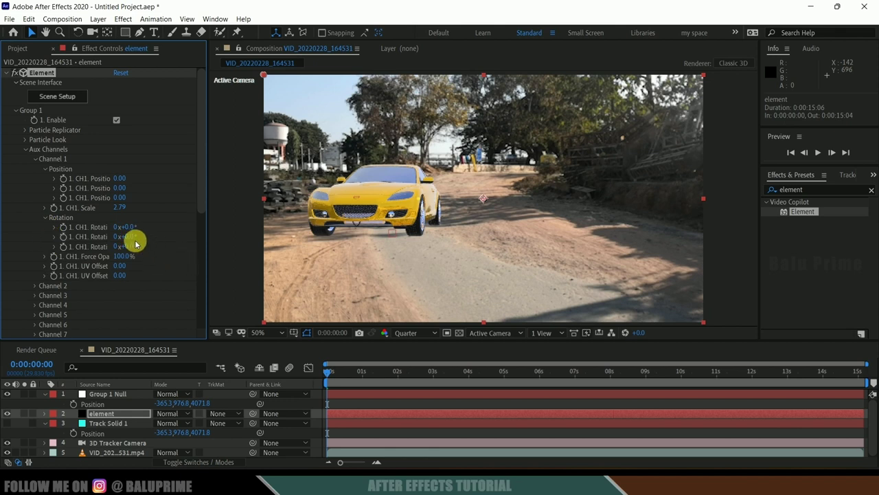
pyautogui.moveTo(137, 240); pyautogui.dragTo(149, 240)
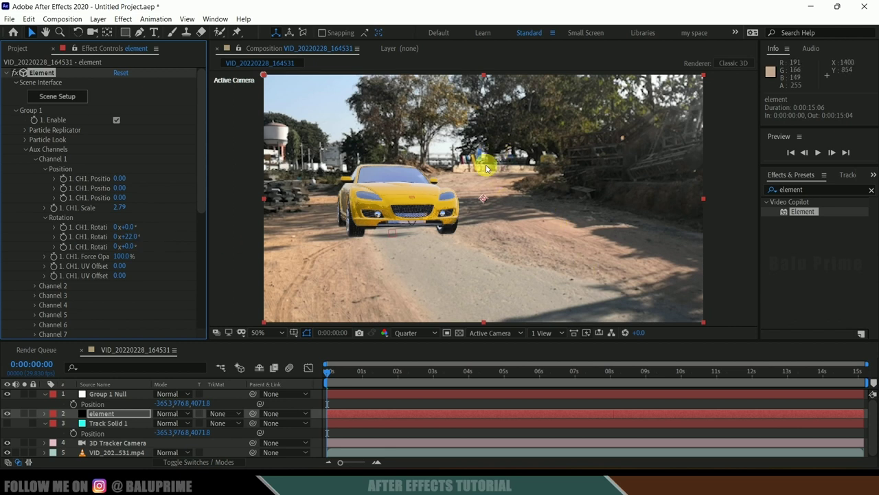
pyautogui.hotkey('ctrl', 'z')
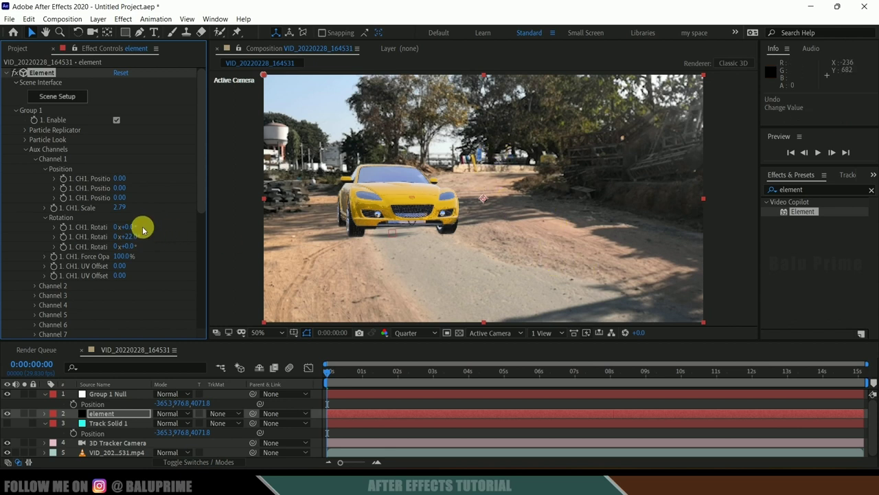
pyautogui.moveTo(138, 227); pyautogui.dragTo(121, 205)
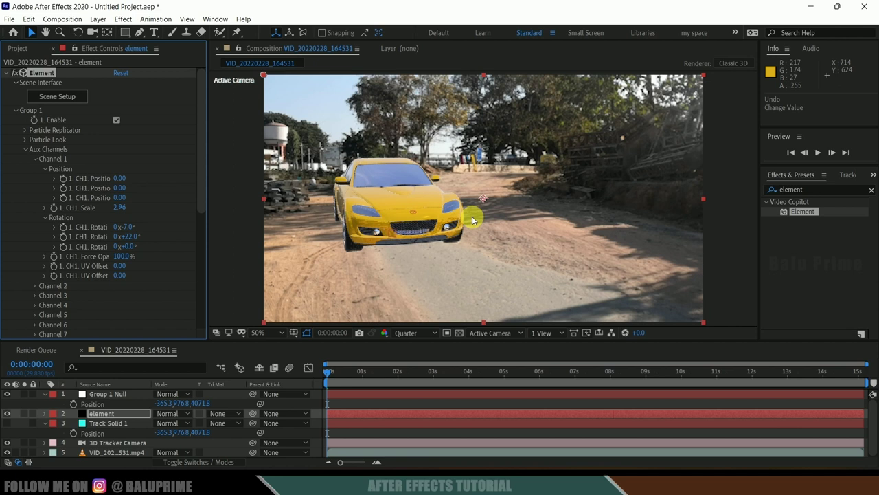
# Step: Shift the car sideways by setting the Channel 1 X position to 1.29, and preview the placement
pyautogui.moveTo(120, 178); pyautogui.dragTo(206, 183)
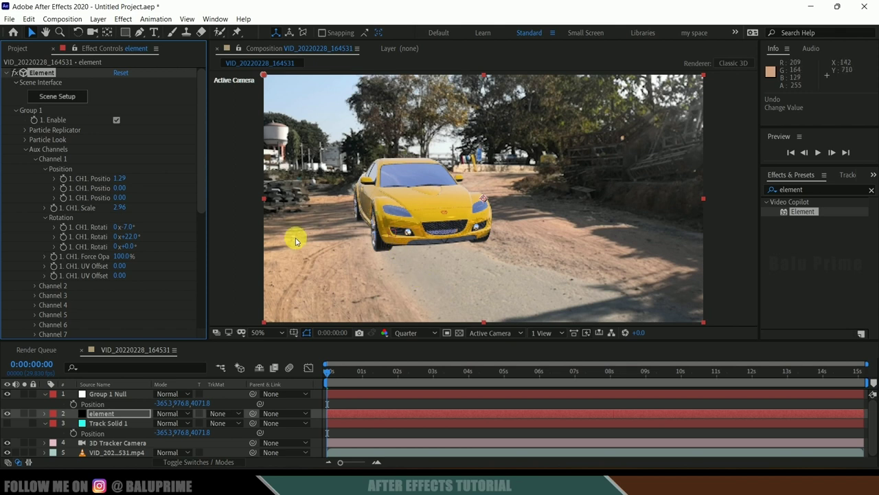
pyautogui.press('space')
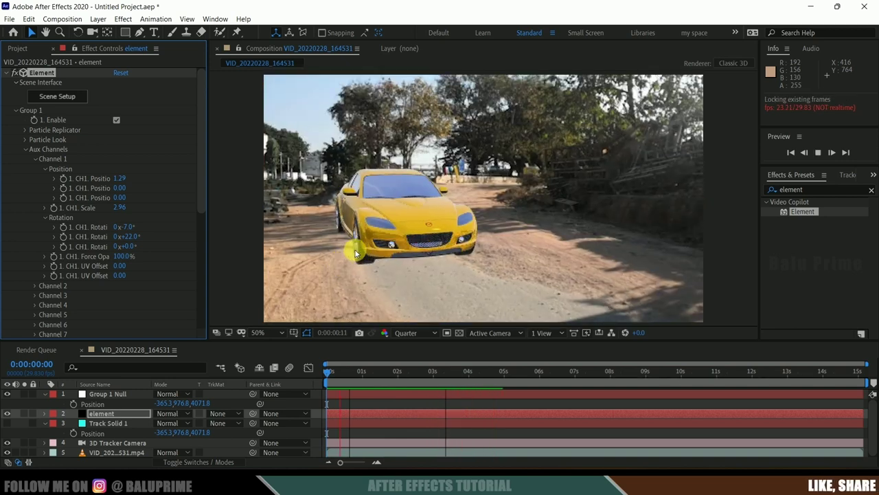
# Step: Return to the first frame and show the Element effect's physical environment in the background through its render settings
pyautogui.click(327, 372)
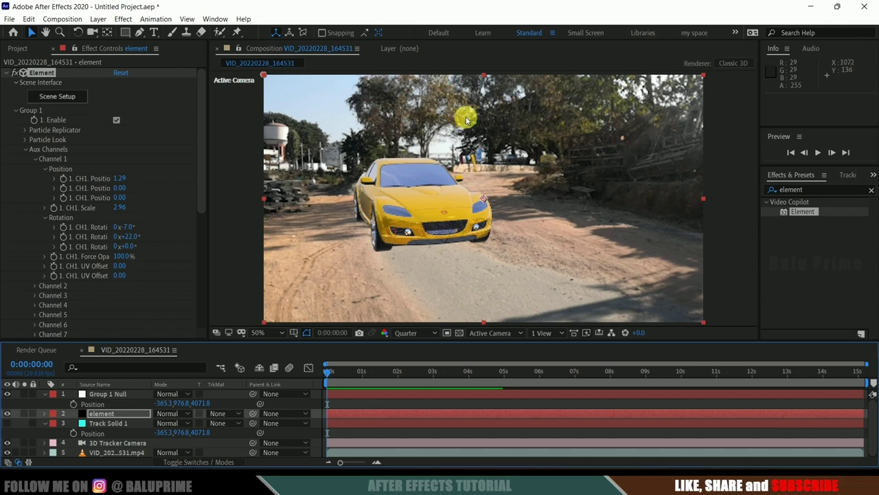
pyautogui.scroll(-5, 84, 284)
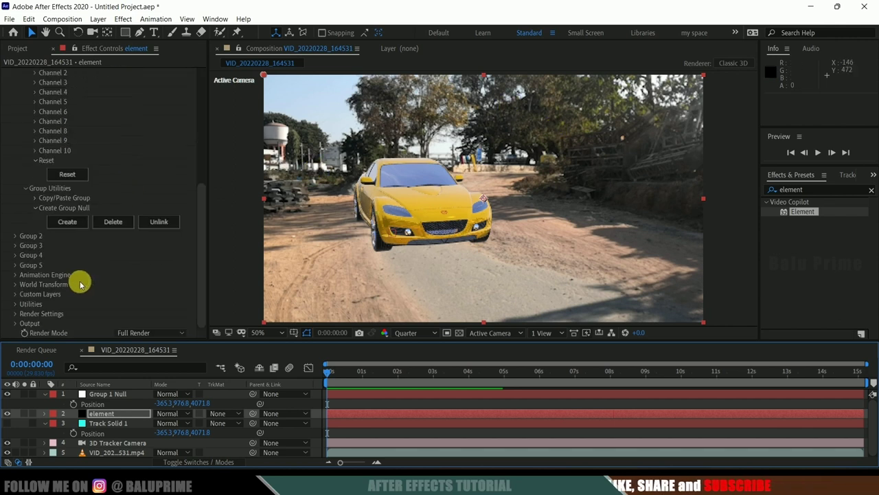
pyautogui.click(15, 313)
pyautogui.scroll(-3, 15, 316)
pyautogui.scroll(-1, 15, 316)
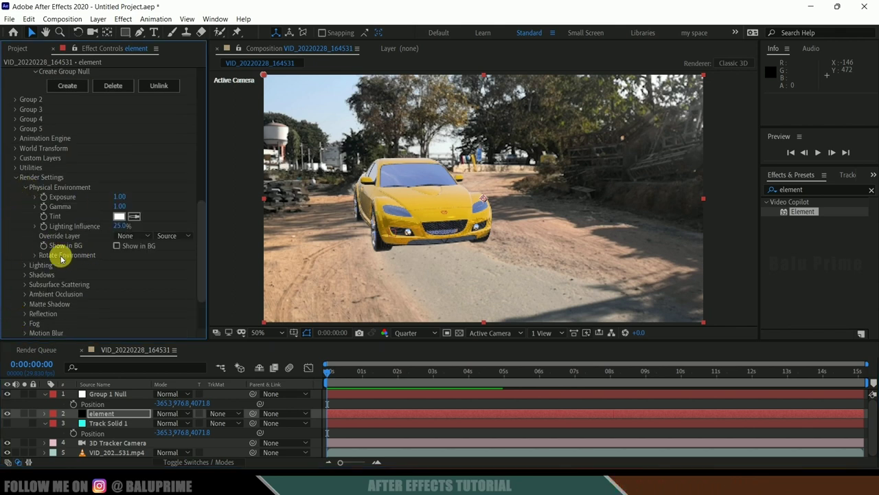
pyautogui.click(117, 246)
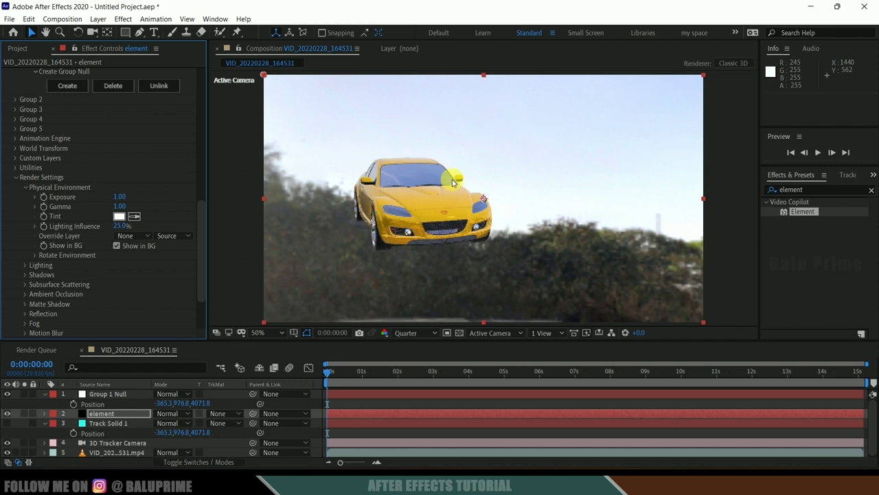
# Step: Rotate the physical environment to 19° on X and 139° on Y, and stop showing it in the background
pyautogui.click(35, 256)
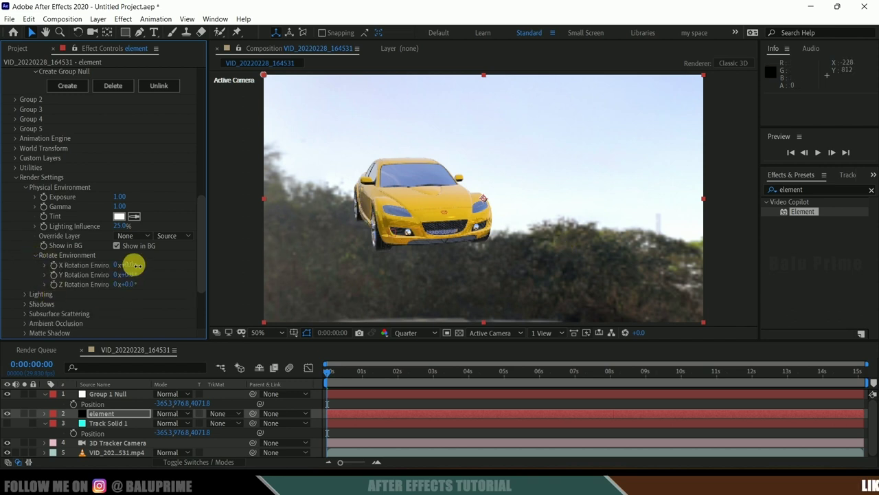
pyautogui.moveTo(134, 264); pyautogui.dragTo(212, 274)
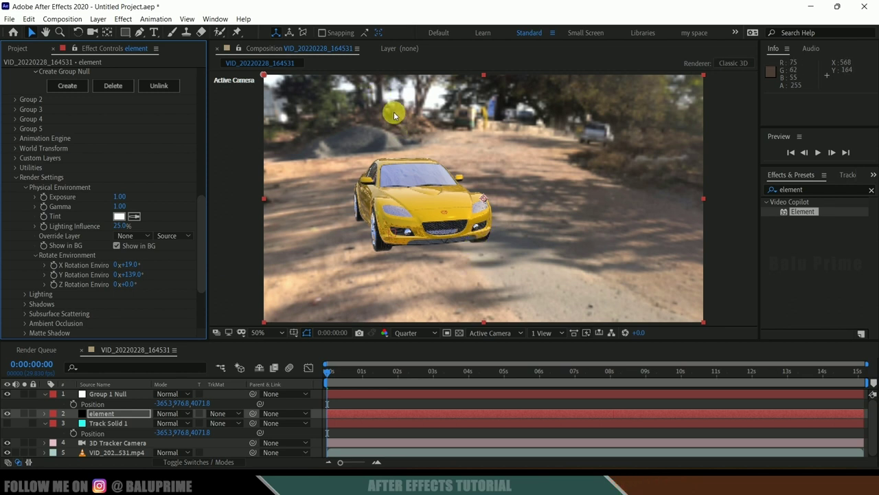
pyautogui.click(116, 246)
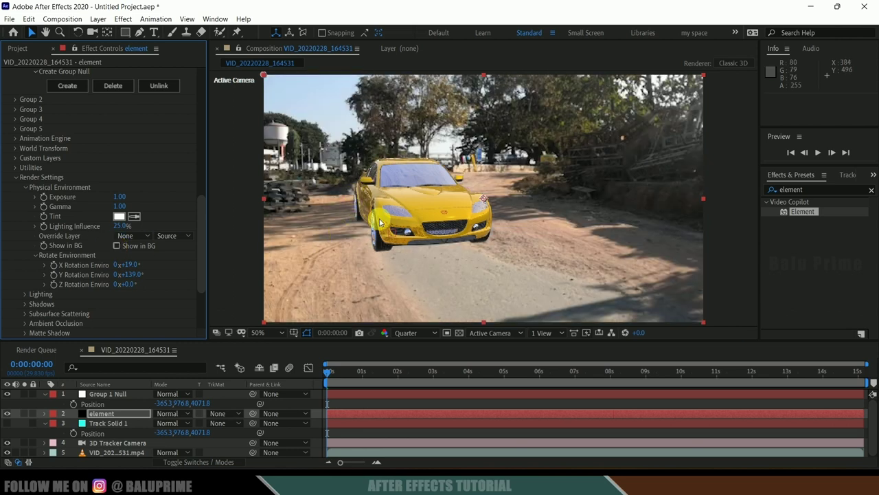
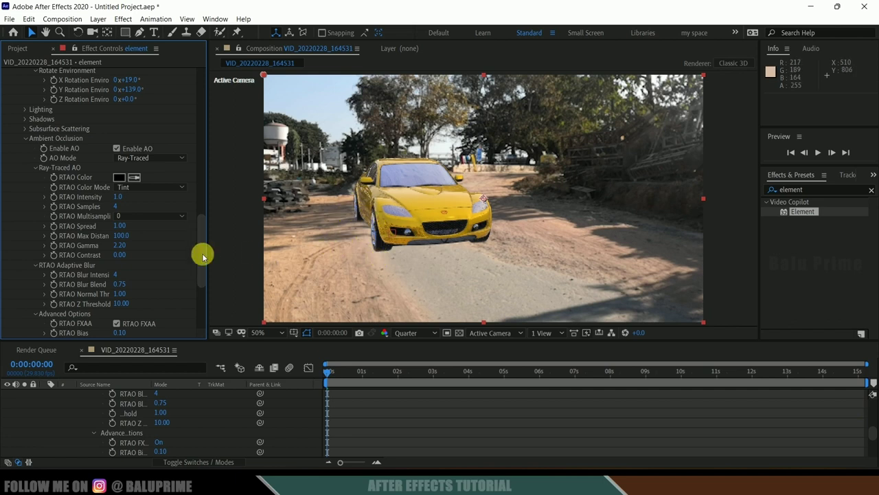
# Step: Add a white Parallel light with 150% intensity, smooth falloff and shadow casting enabled
pyautogui.scroll(10, 116, 245)
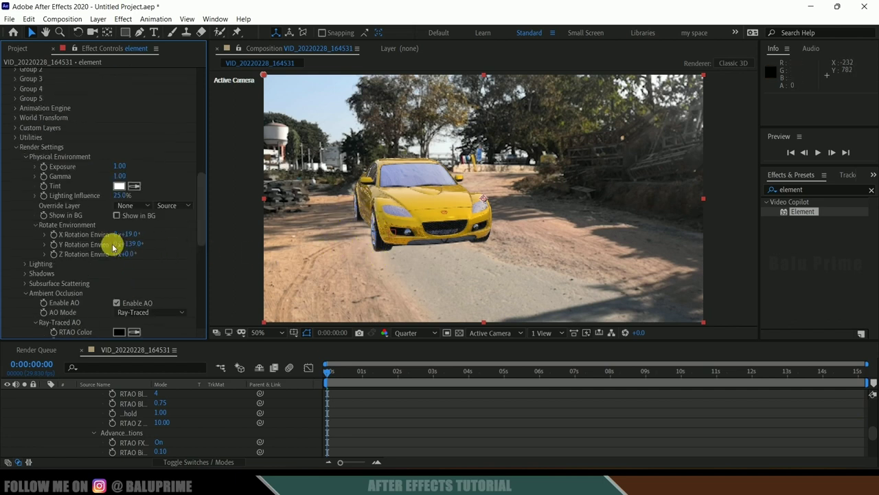
pyautogui.click(97, 19)
pyautogui.moveTo(113, 31)
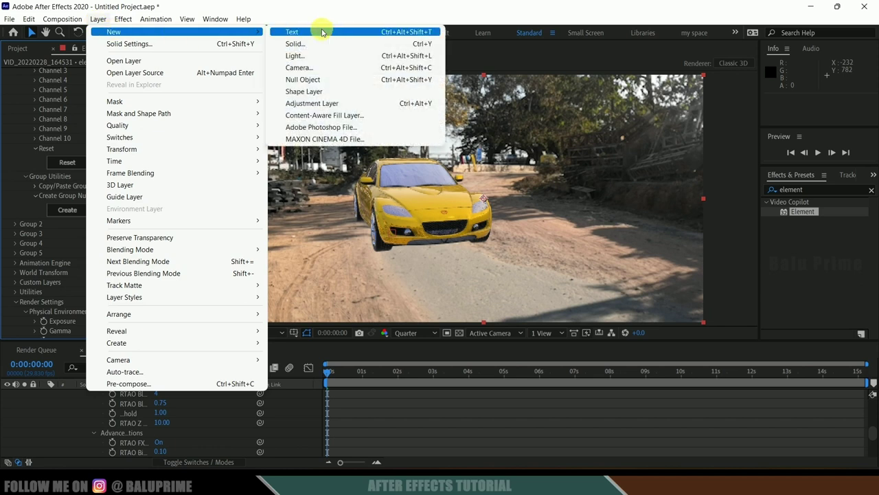
pyautogui.click(312, 60)
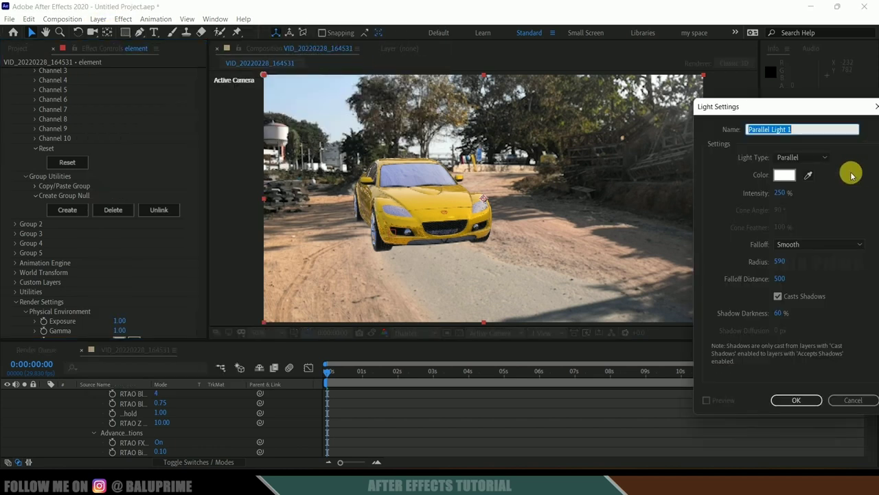
pyautogui.click(781, 193)
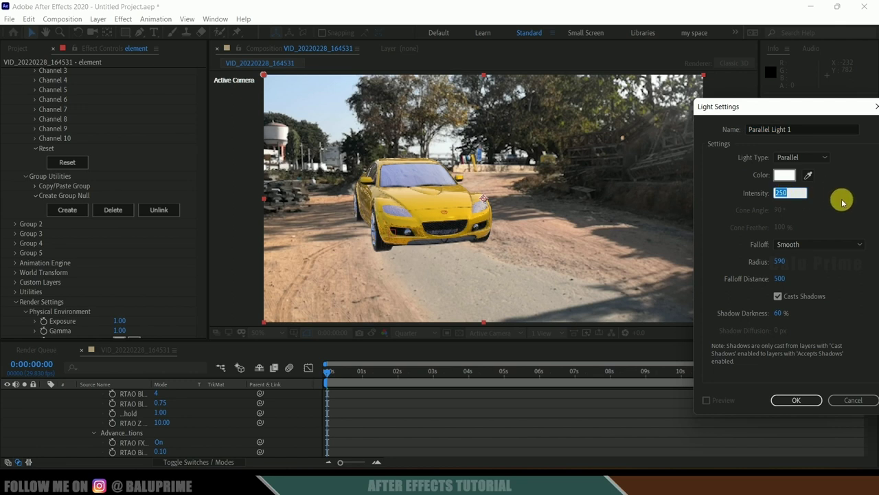
pyautogui.write('150')
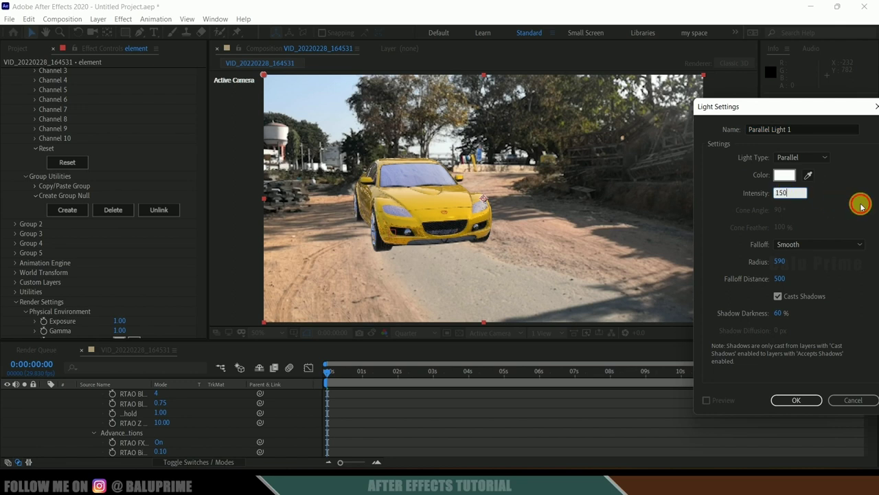
pyautogui.click(860, 204)
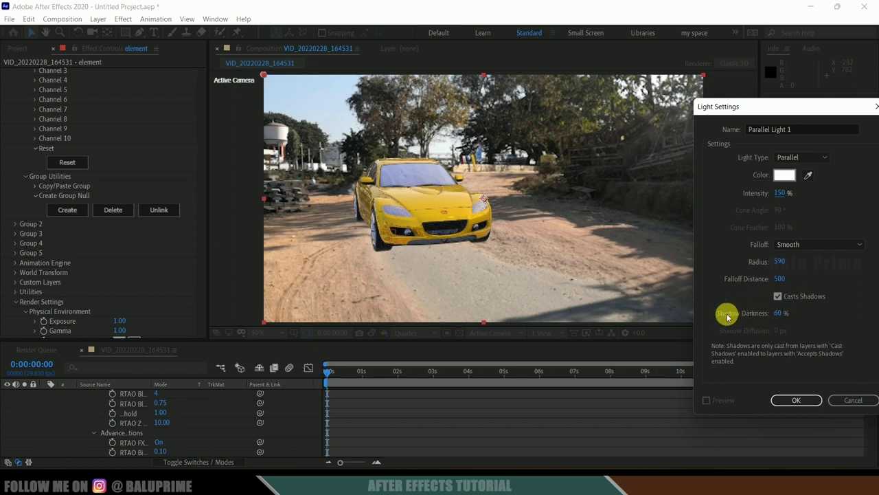
pyautogui.moveTo(796, 315); pyautogui.dragTo(842, 316)
pyautogui.click(779, 313)
pyautogui.press('Return')
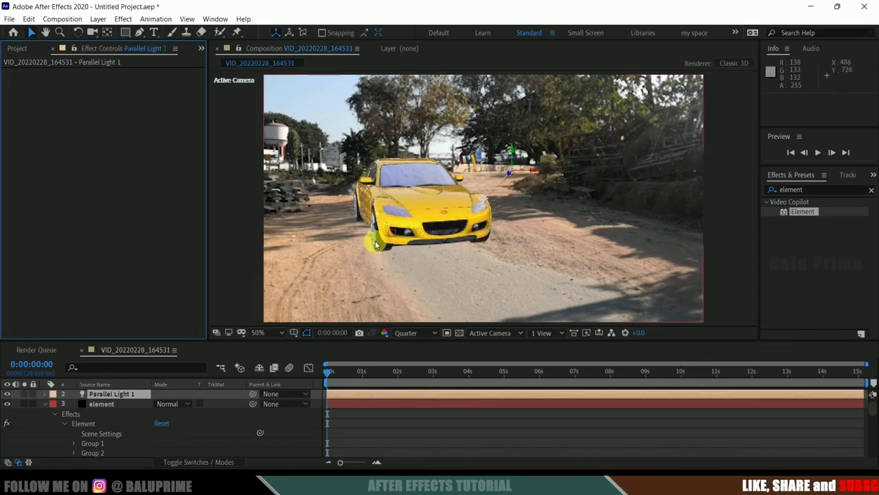
# Step: Enable shadows in the element layer's Element render settings and choose the shadow mode
pyautogui.click(101, 404)
pyautogui.scroll(-15, 86, 259)
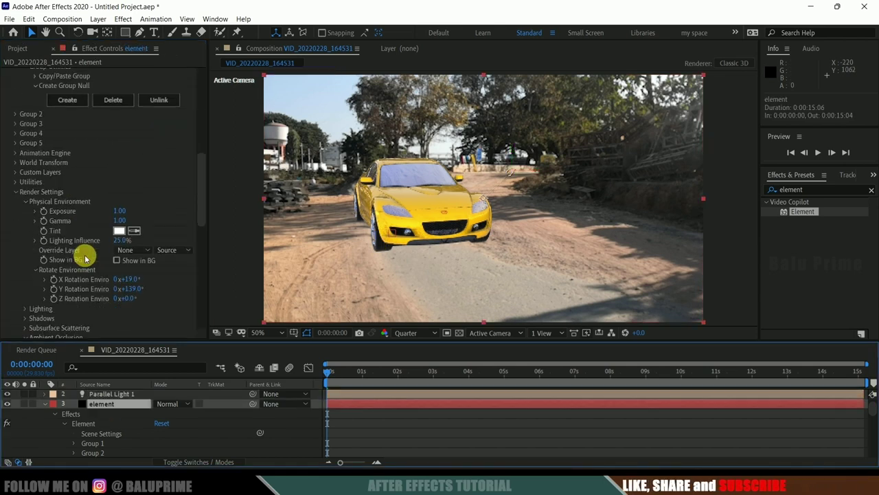
pyautogui.scroll(3, 40, 141)
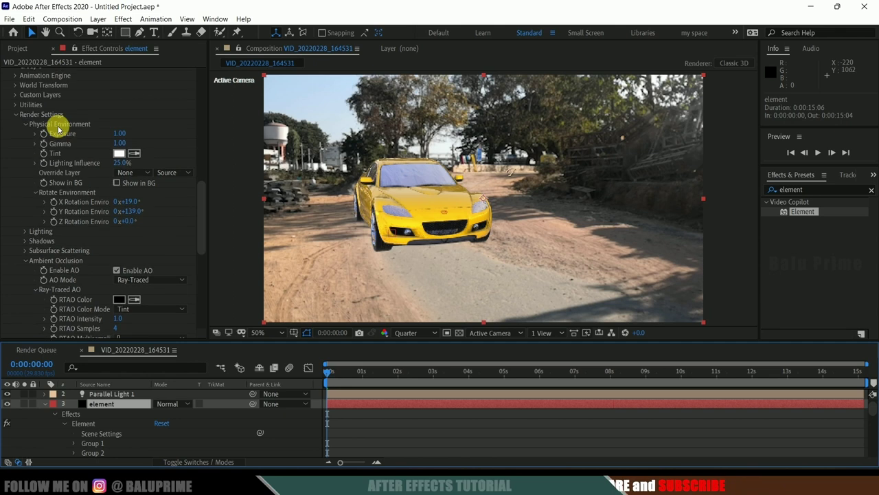
pyautogui.click(26, 242)
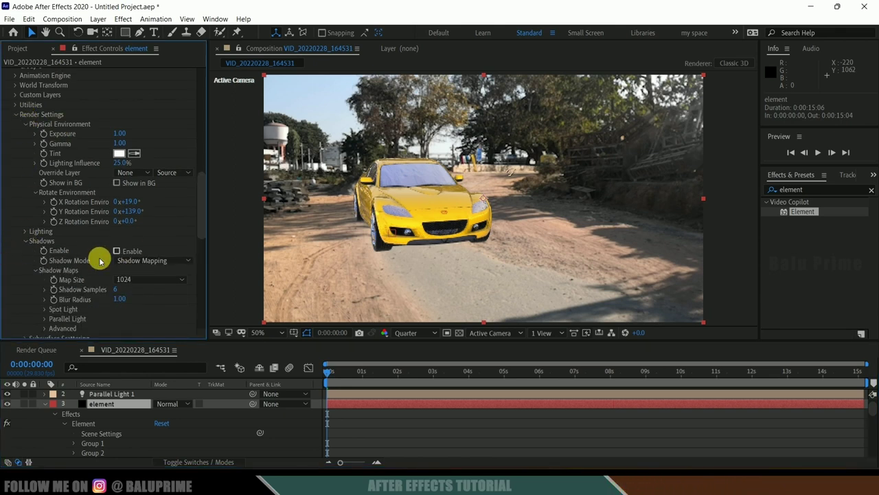
pyautogui.click(116, 251)
pyautogui.scroll(-1, 90, 259)
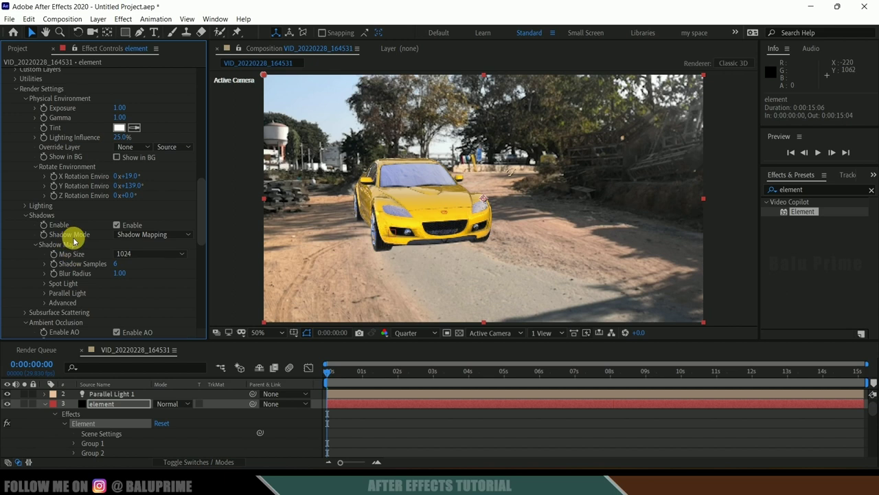
pyautogui.click(137, 234)
pyautogui.click(149, 257)
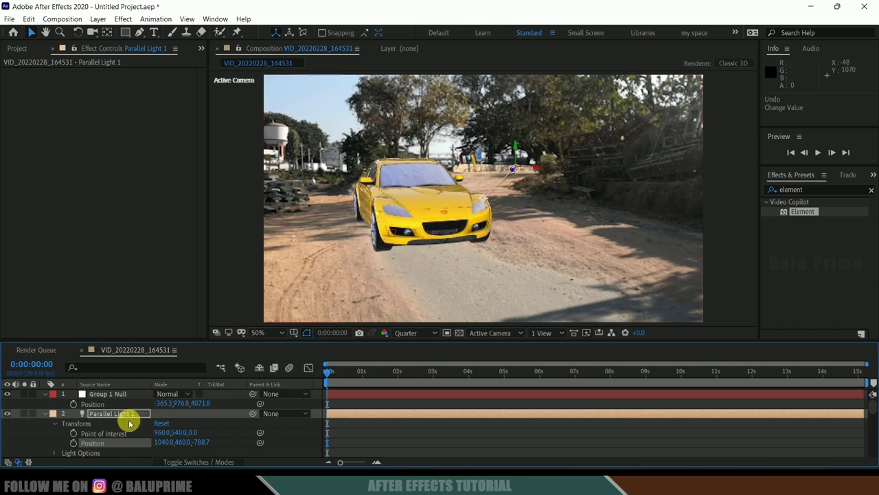
# Step: Create a plane model under the car in the Element scene setup and scale it to 2000% on all axes
pyautogui.scroll(-2, 129, 421)
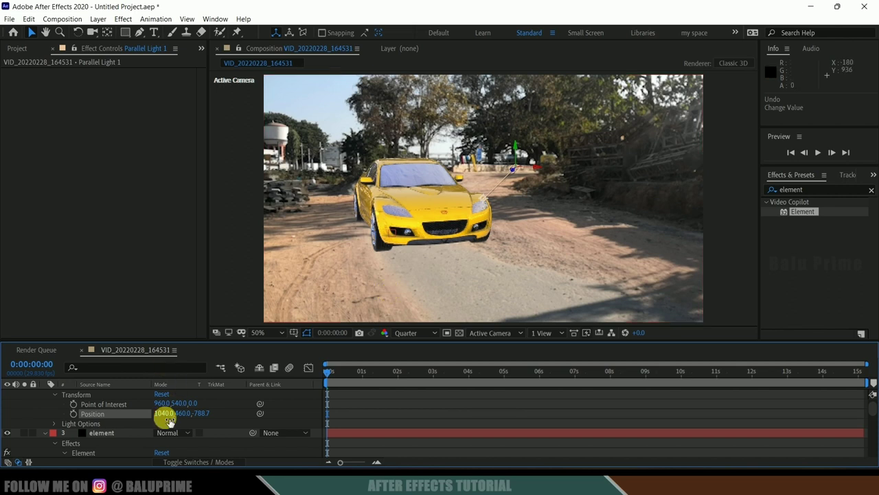
pyautogui.click(119, 432)
pyautogui.click(69, 97)
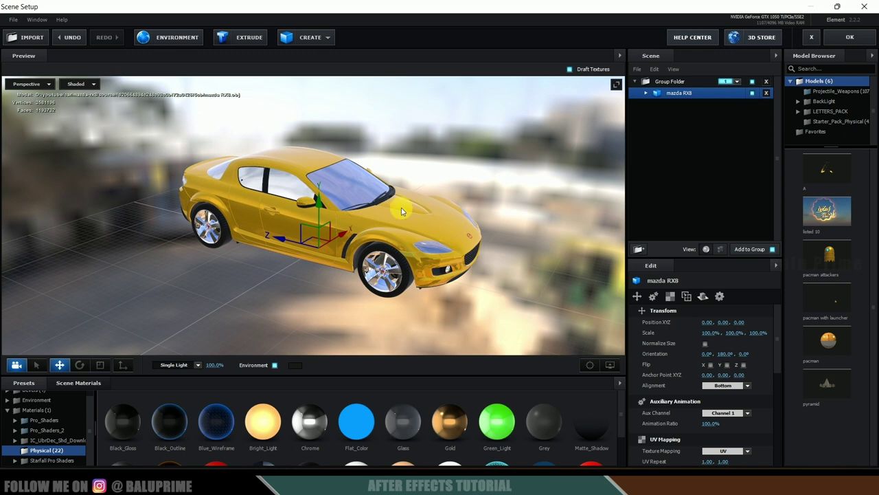
pyautogui.click(321, 41)
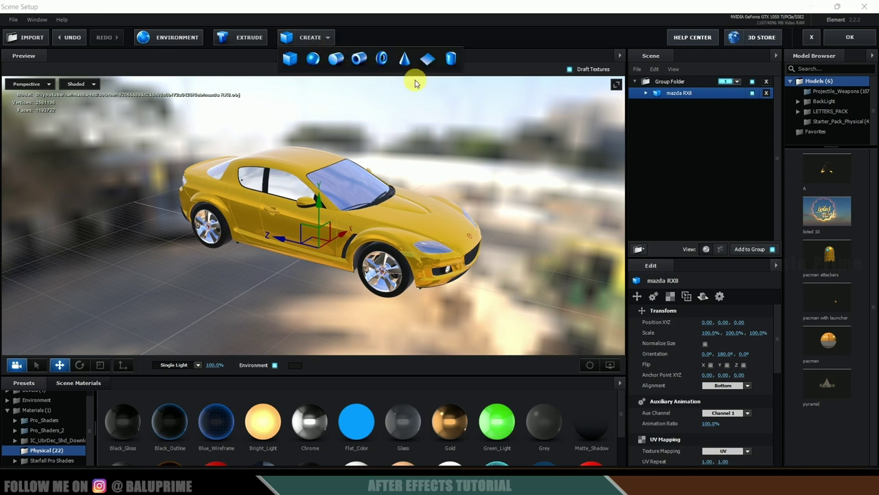
pyautogui.click(426, 62)
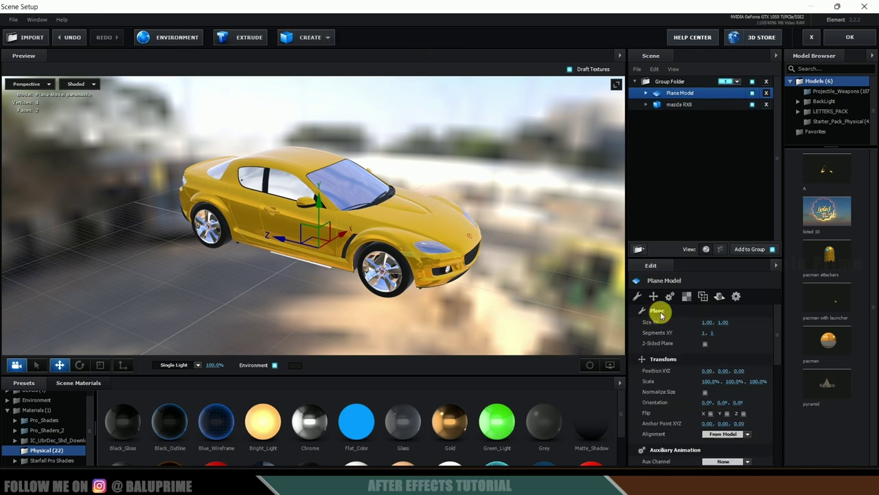
pyautogui.write('2000')
pyautogui.press('Return')
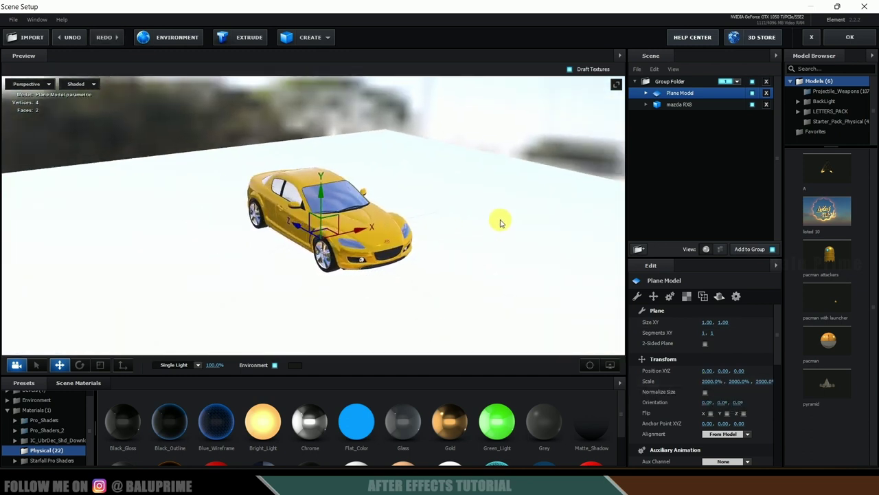
# Step: Assign the plane model to auxiliary animation Channel 2 and accept the scene setup
pyautogui.rightClick(677, 94)
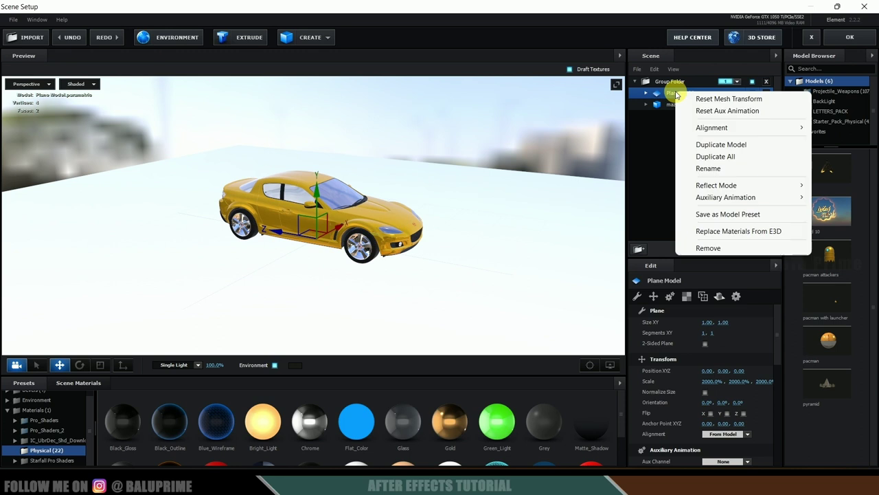
pyautogui.moveTo(726, 197)
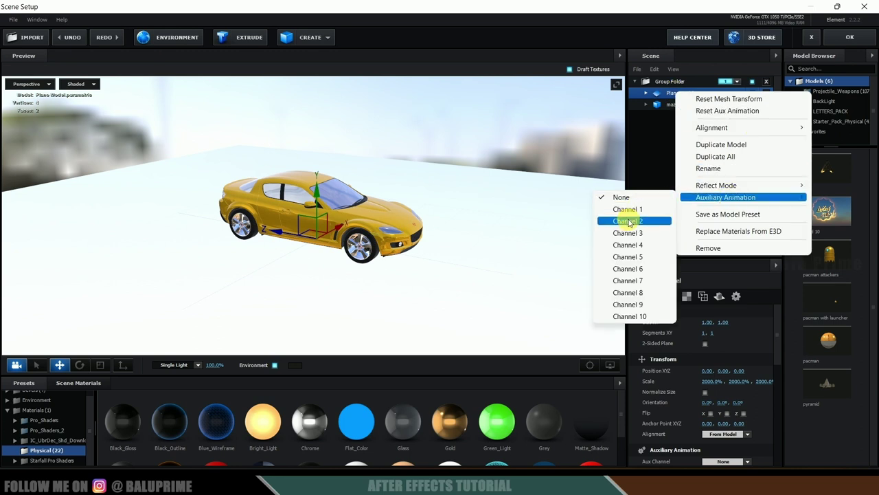
pyautogui.click(637, 209)
pyautogui.click(688, 108)
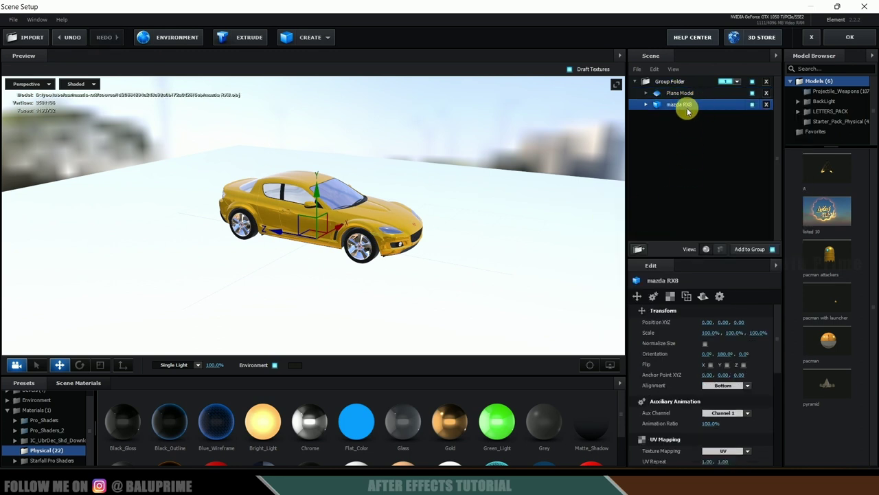
pyautogui.click(679, 94)
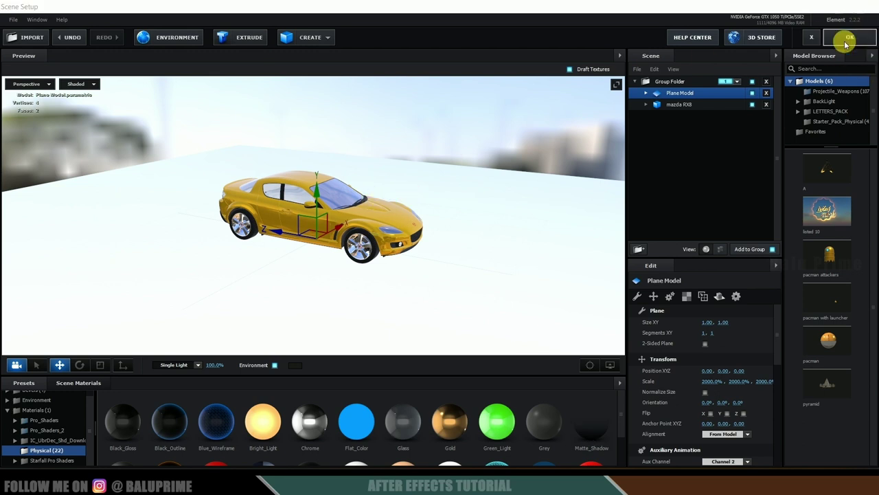
pyautogui.click(849, 39)
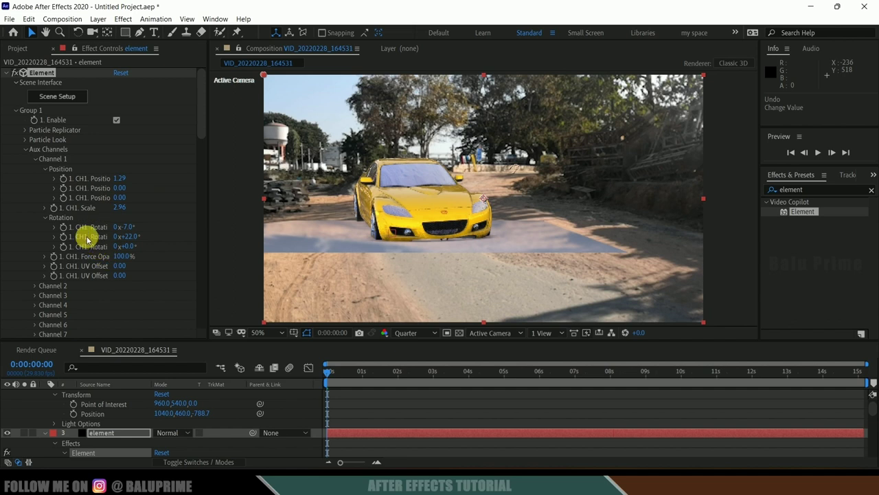
# Step: Match the plane's rotation to the car by setting Channel 2 to -7° on X and 22° on Y
pyautogui.click(128, 226)
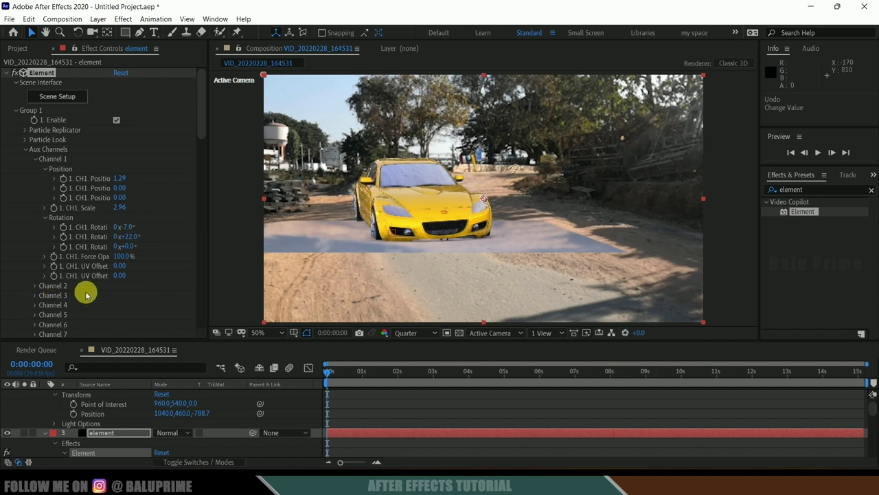
pyautogui.click(35, 287)
pyautogui.click(45, 304)
pyautogui.scroll(-2, 161, 291)
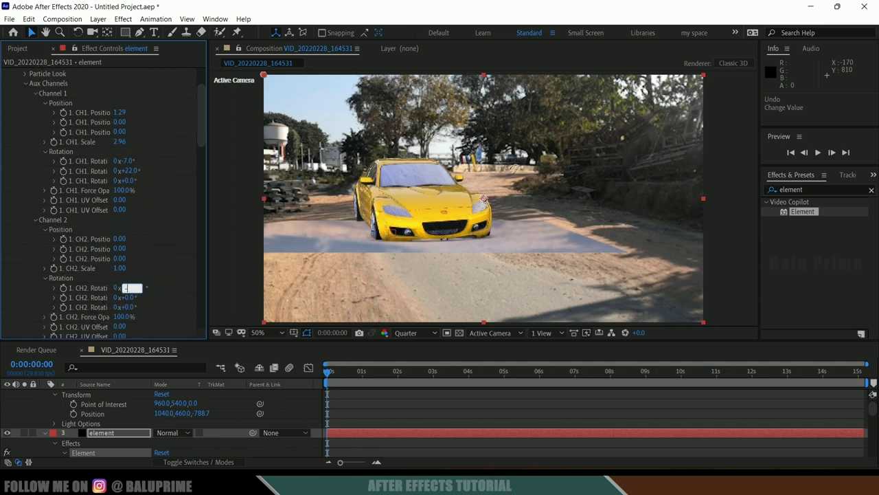
pyautogui.press('Return')
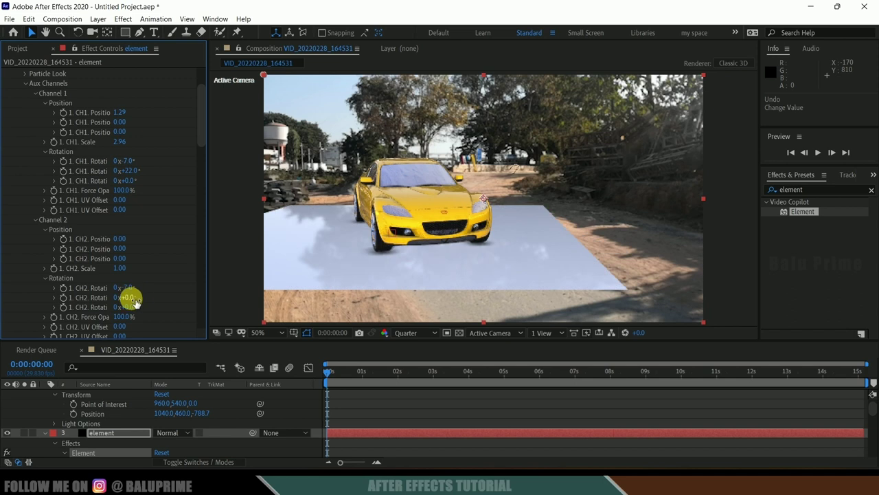
pyautogui.click(129, 297)
pyautogui.write('22')
pyautogui.press('Return')
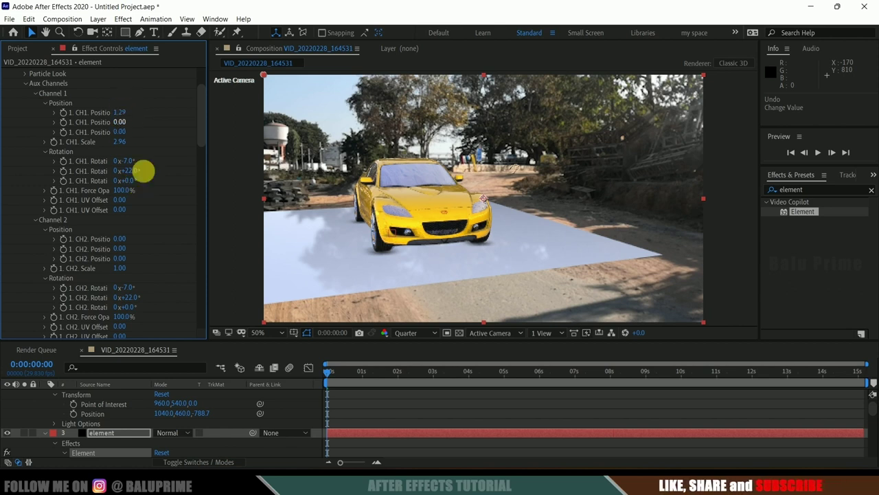
# Step: Match the plane's horizontal offset to the car by setting Channel 2's X position to 1.29
pyautogui.click(122, 239)
pyautogui.write('1.29')
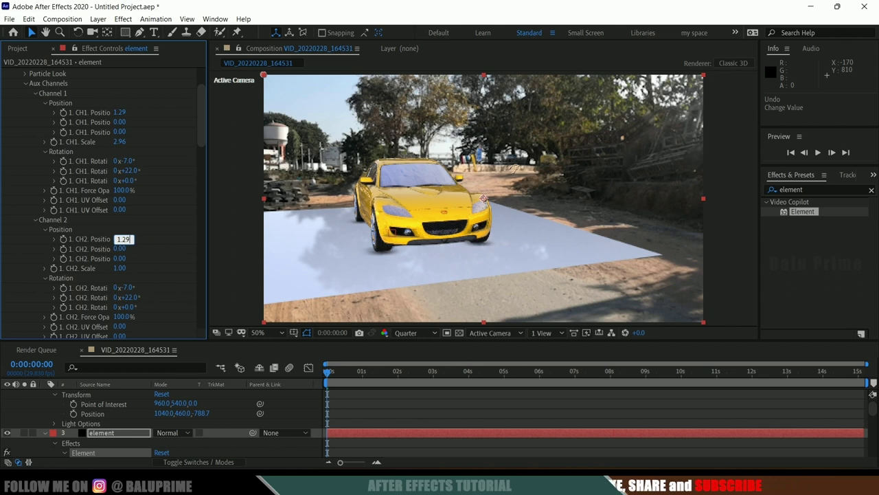
pyautogui.press('Return')
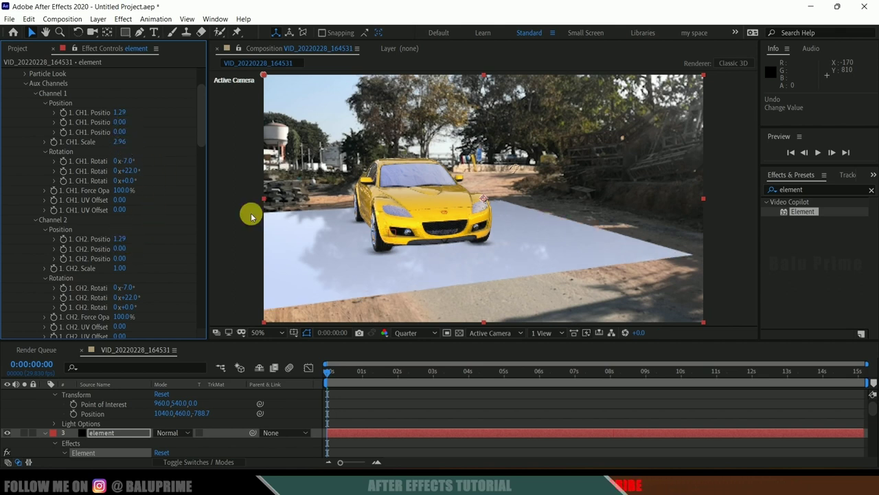
# Step: Apply the Matte_Shadow material from the Physical presets to the plane model in the Element scene setup and accept the scene
pyautogui.scroll(2, 117, 206)
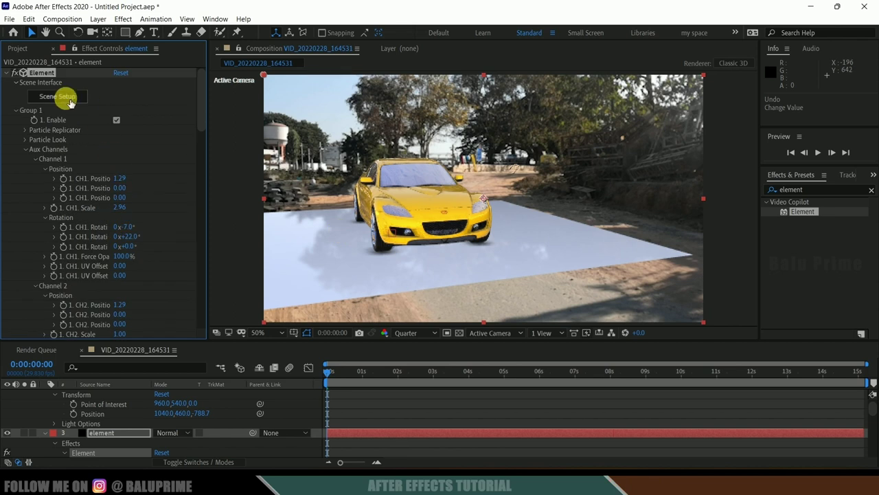
pyautogui.click(69, 98)
pyautogui.click(48, 450)
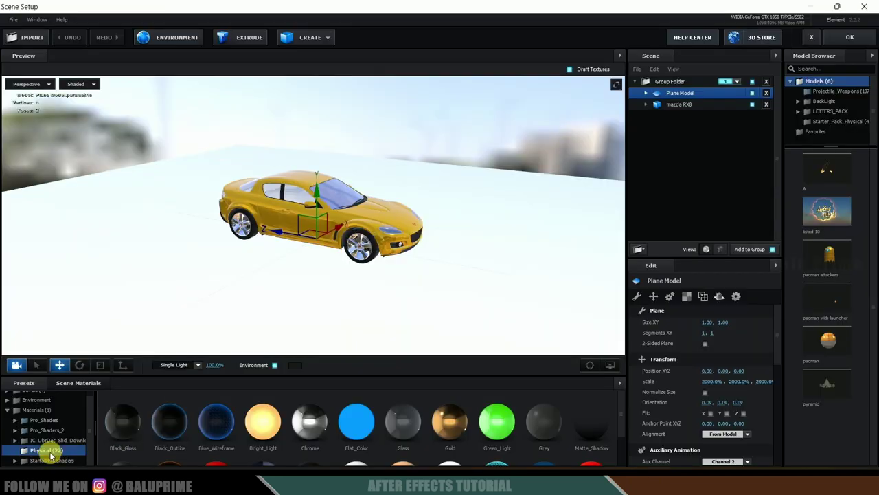
pyautogui.moveTo(591, 420); pyautogui.dragTo(559, 239)
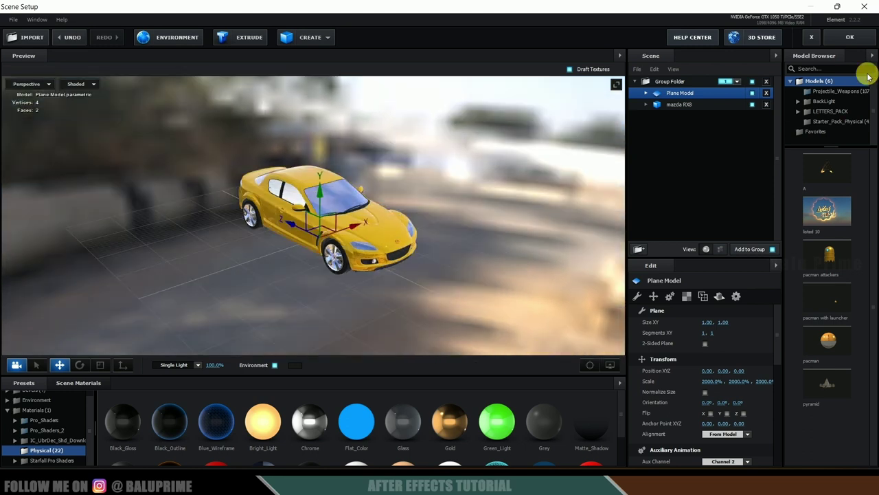
pyautogui.click(850, 37)
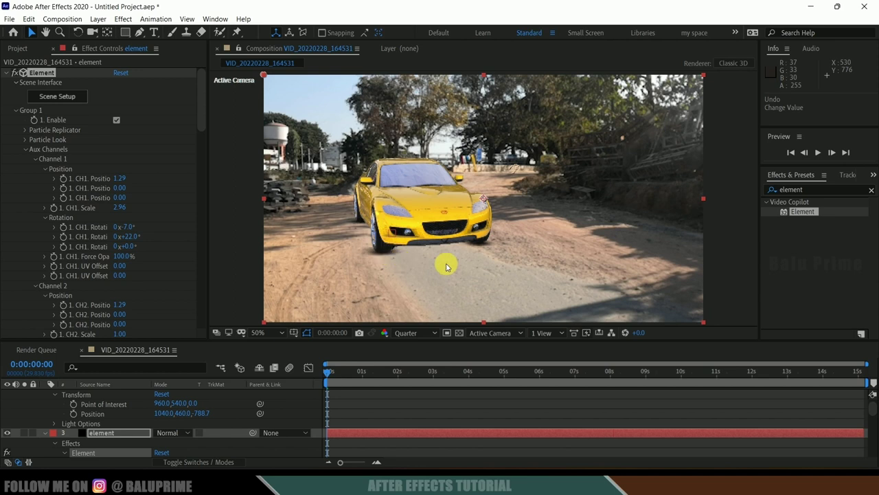
# Step: Move Parallel Light 1 to position 1426, 234, 88.3 so the car's shadow falls beside it on the ground
pyautogui.scroll(2, 116, 401)
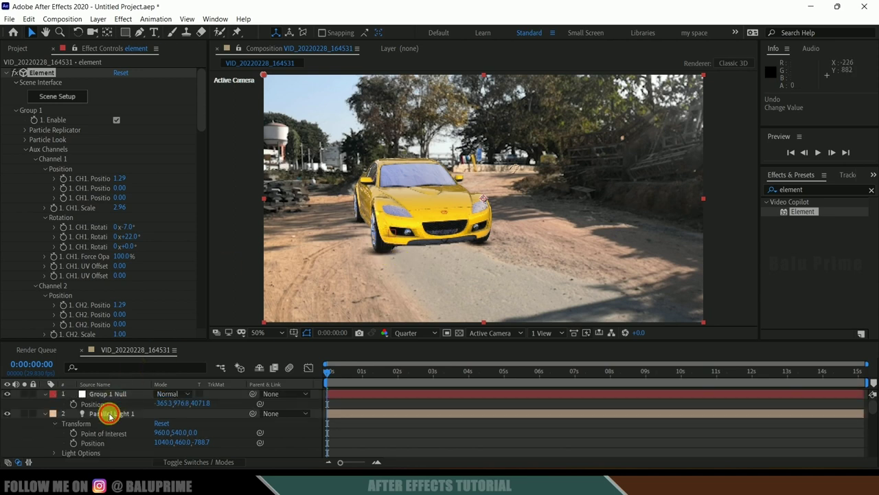
pyautogui.click(110, 415)
pyautogui.moveTo(167, 446); pyautogui.dragTo(310, 439)
pyautogui.moveTo(185, 442); pyautogui.dragTo(134, 443)
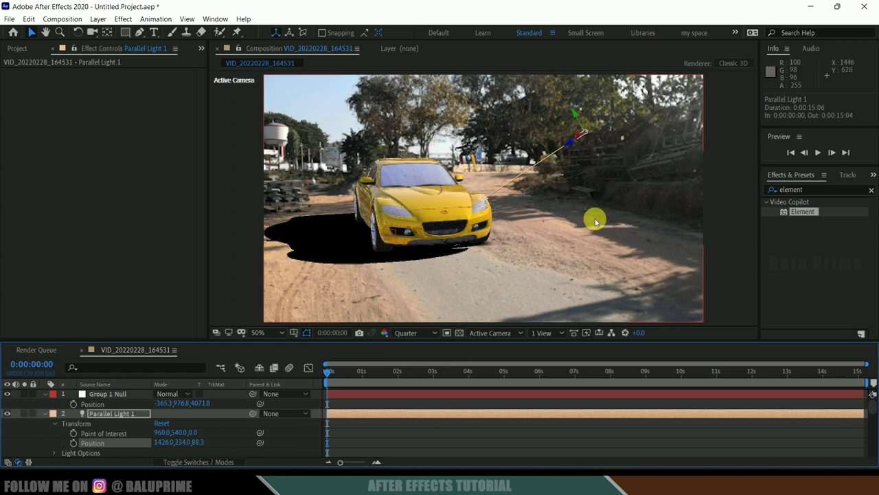
# Step: Set the Shadow Darkness of Parallel Light 1 to 40% in its light options
pyautogui.click(117, 414)
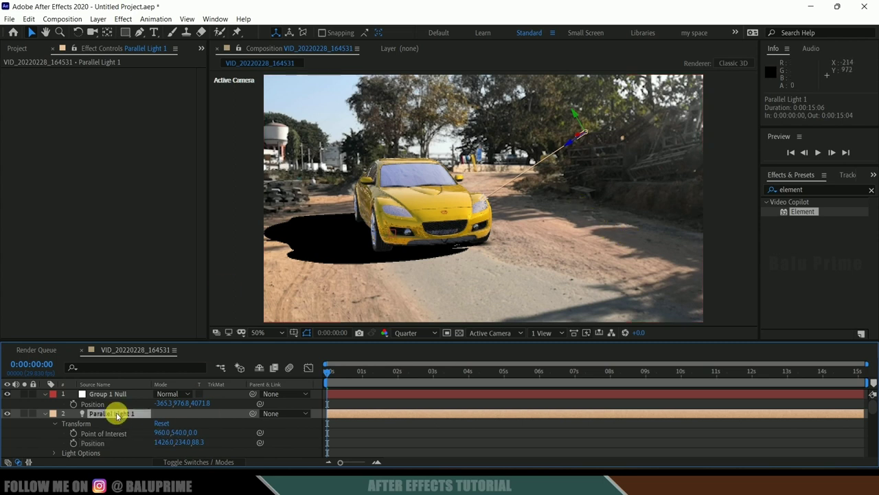
pyautogui.scroll(-1, 82, 442)
pyautogui.click(51, 428)
pyautogui.scroll(-1, 42, 427)
pyautogui.scroll(-1, 141, 430)
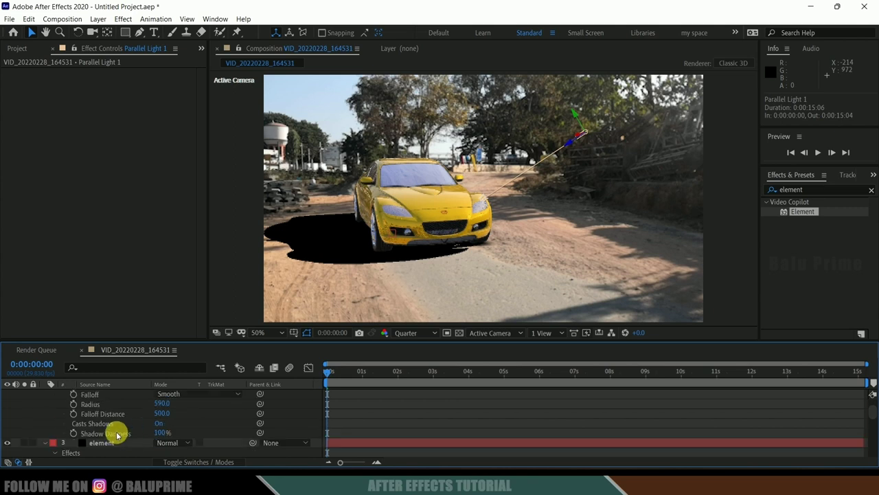
pyautogui.click(162, 432)
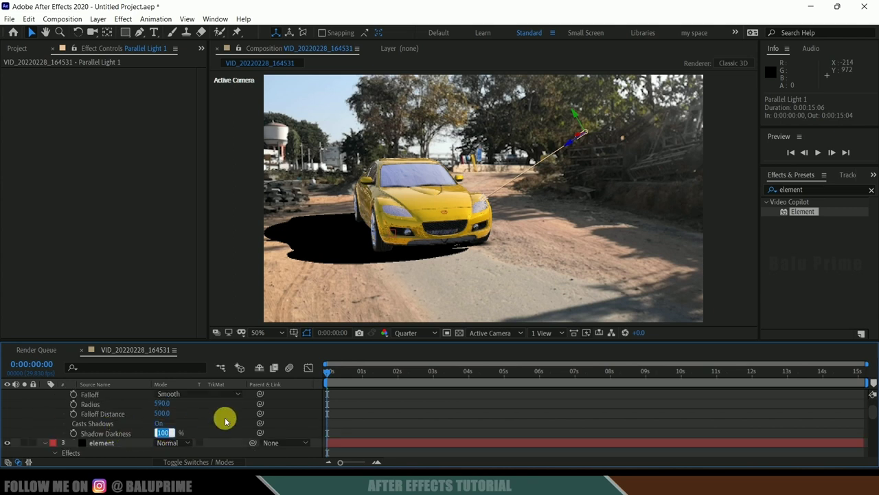
pyautogui.click(226, 420)
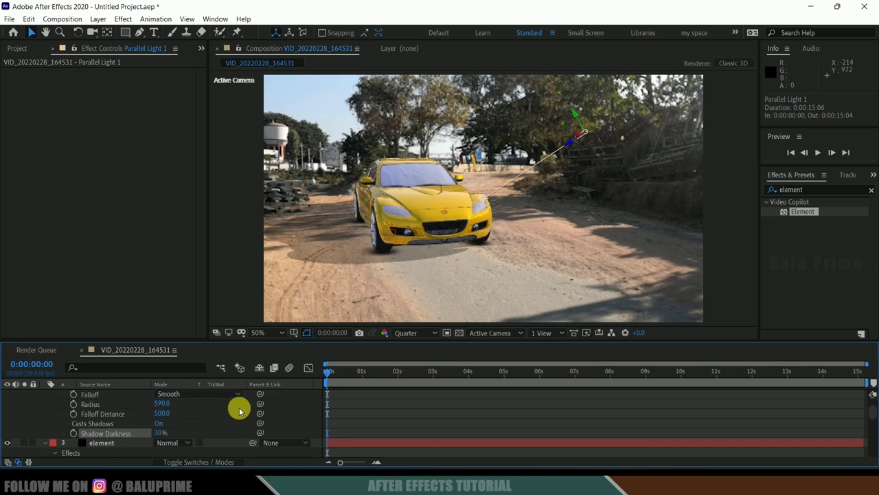
pyautogui.click(160, 435)
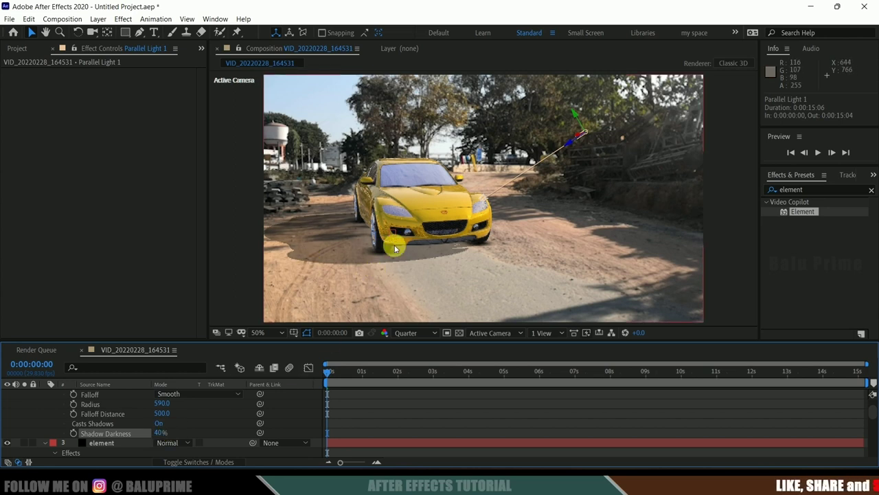
# Step: Set the ray-traced ambient occlusion intensity to 0.5 in the element layer's Element render settings
pyautogui.scroll(-2, 120, 397)
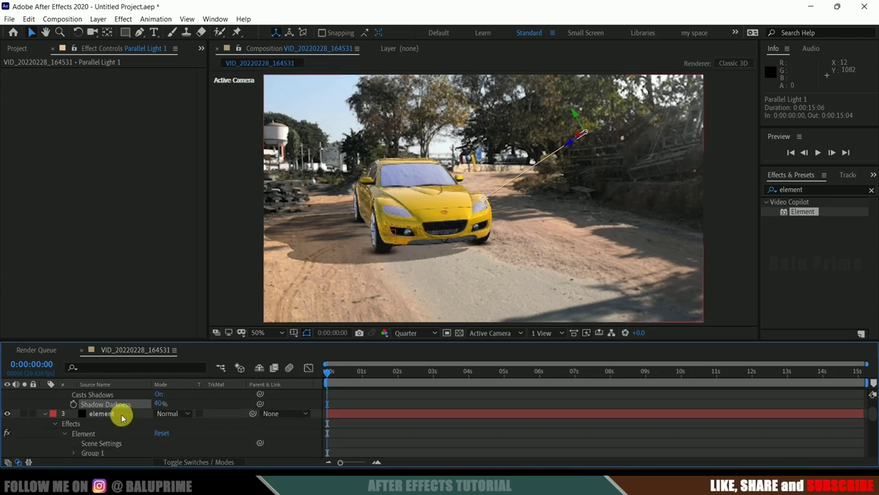
pyautogui.click(113, 413)
pyautogui.scroll(-5, 62, 277)
pyautogui.scroll(-15, 63, 278)
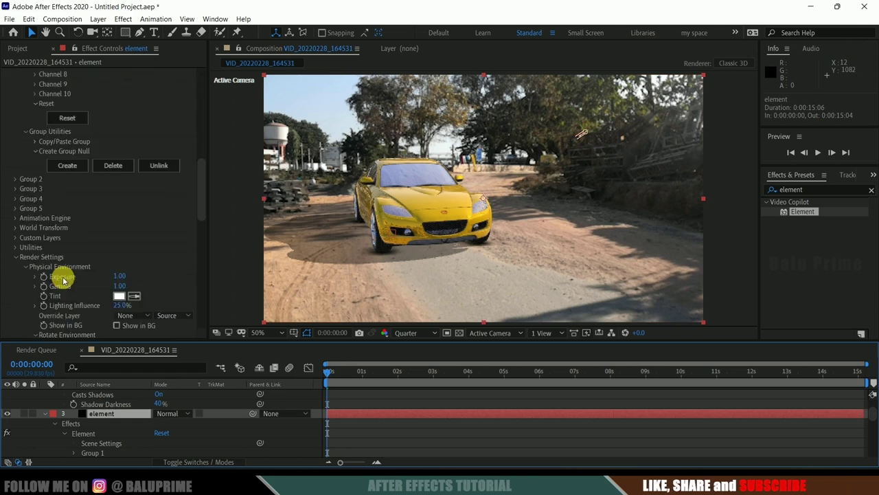
pyautogui.scroll(-3, 62, 277)
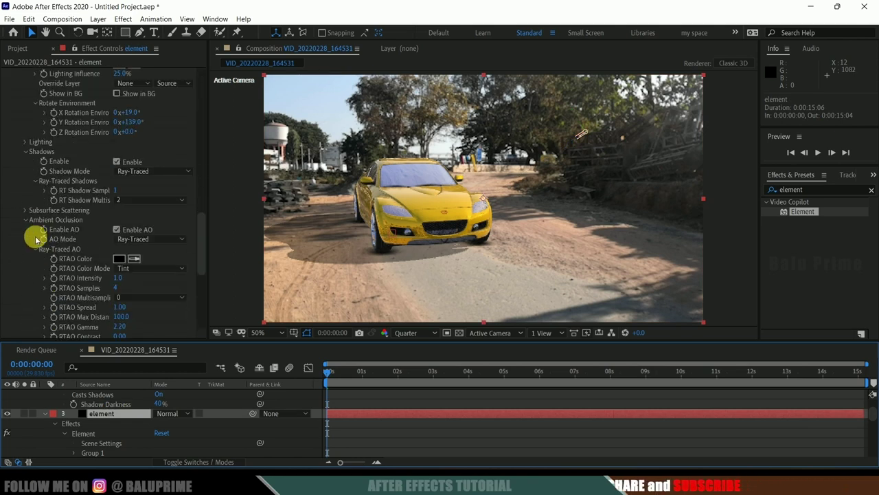
pyautogui.click(119, 279)
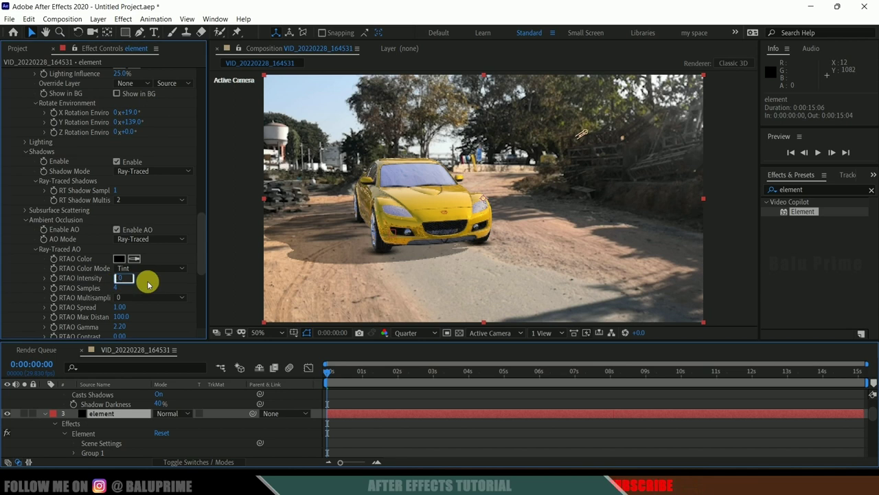
pyautogui.write('.5')
pyautogui.press('Return')
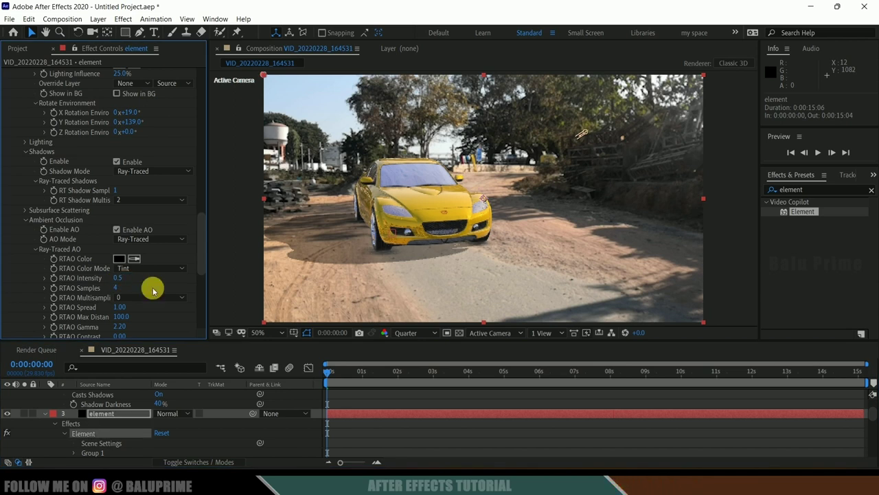
# Step: Preview the composition from the start to check the car's shadow and tracking against the road footage
pyautogui.press('space')
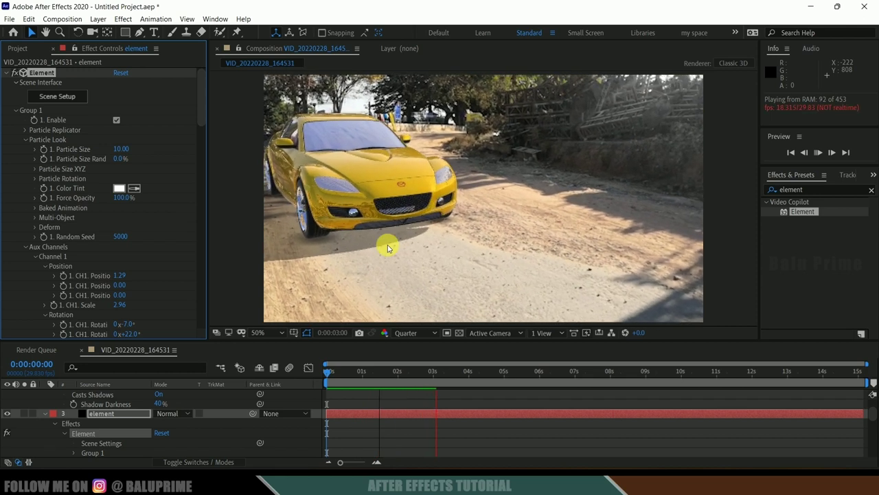
pyautogui.press('space')
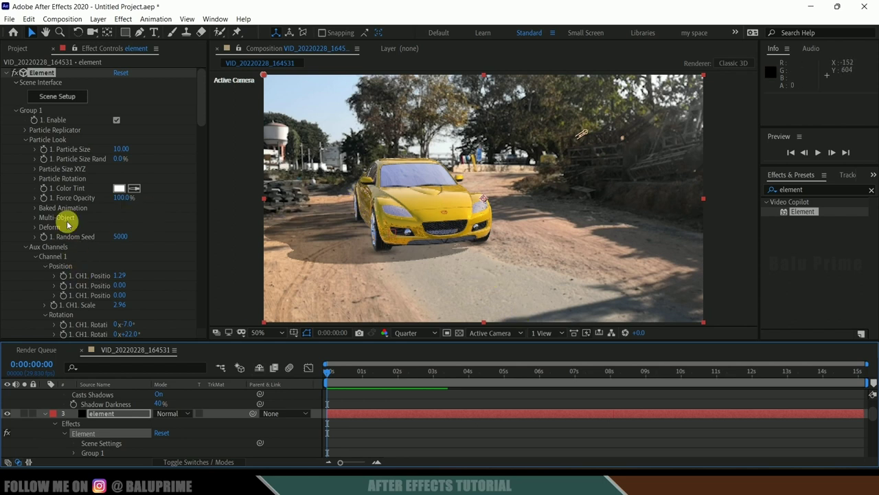
# Step: Open the Particle Replicator settings of Group 1 in the Element effect
pyautogui.click(25, 130)
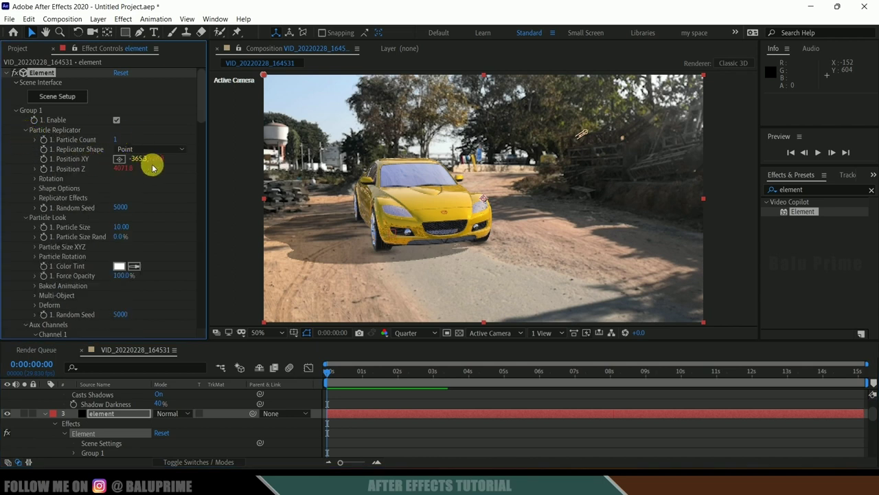